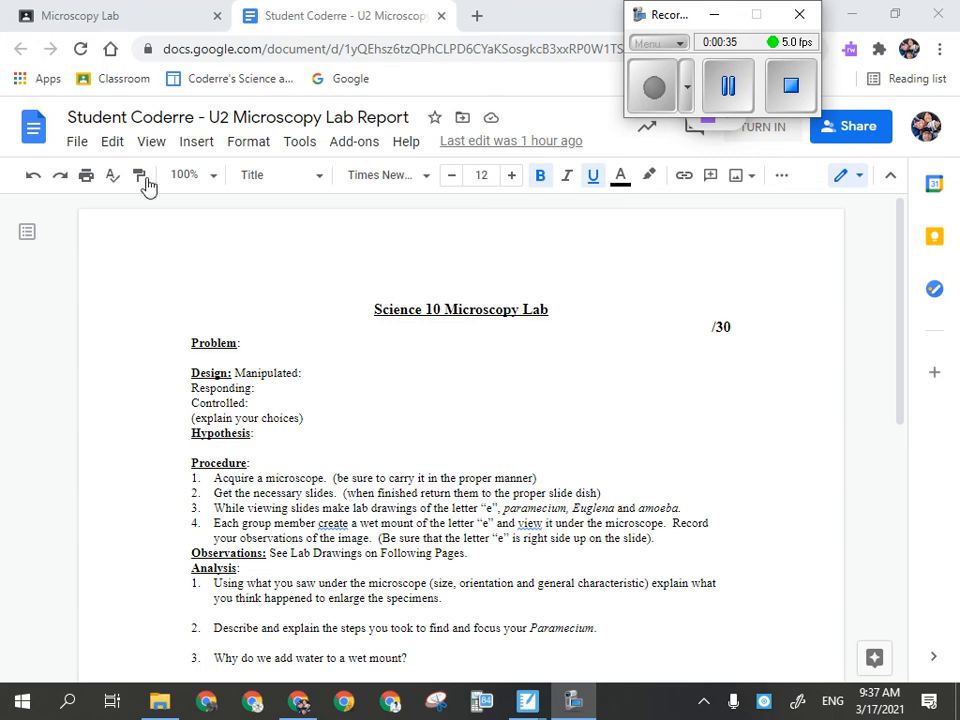
- Scroll through the lab report and place the cursor at the end of the Observations line
scroll(293, 463, "down", 3)
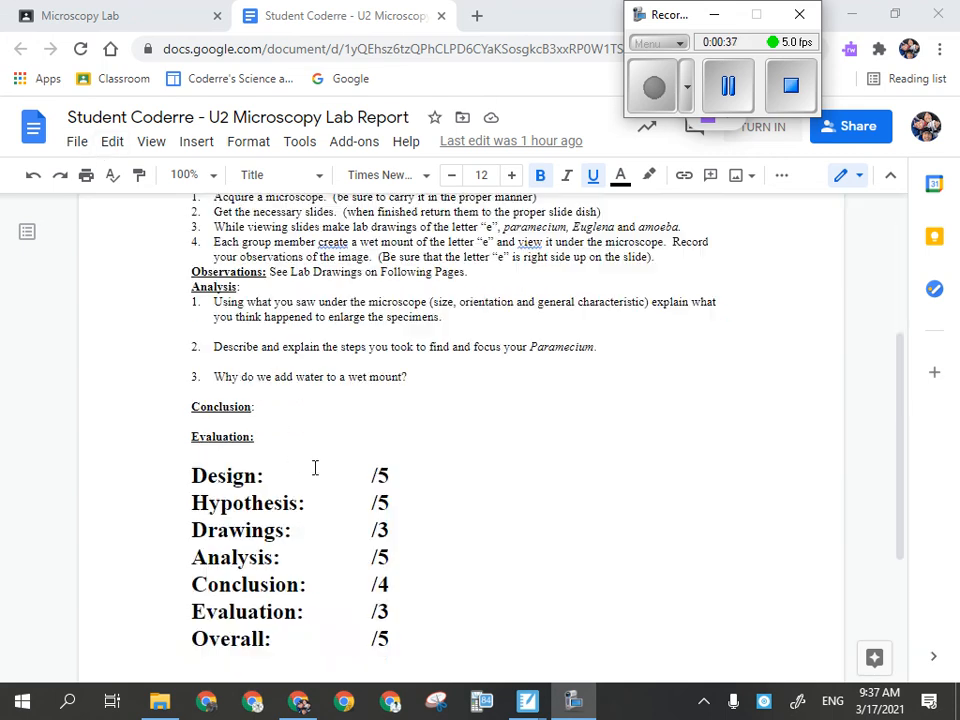
scroll(416, 383, "up", 1)
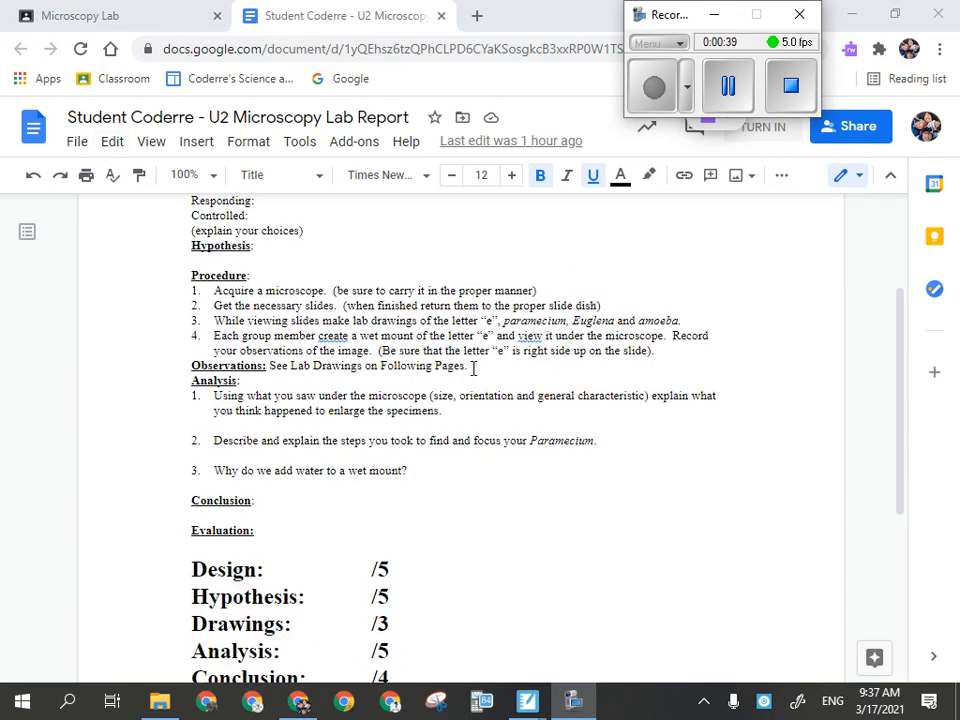
left_click(515, 371)
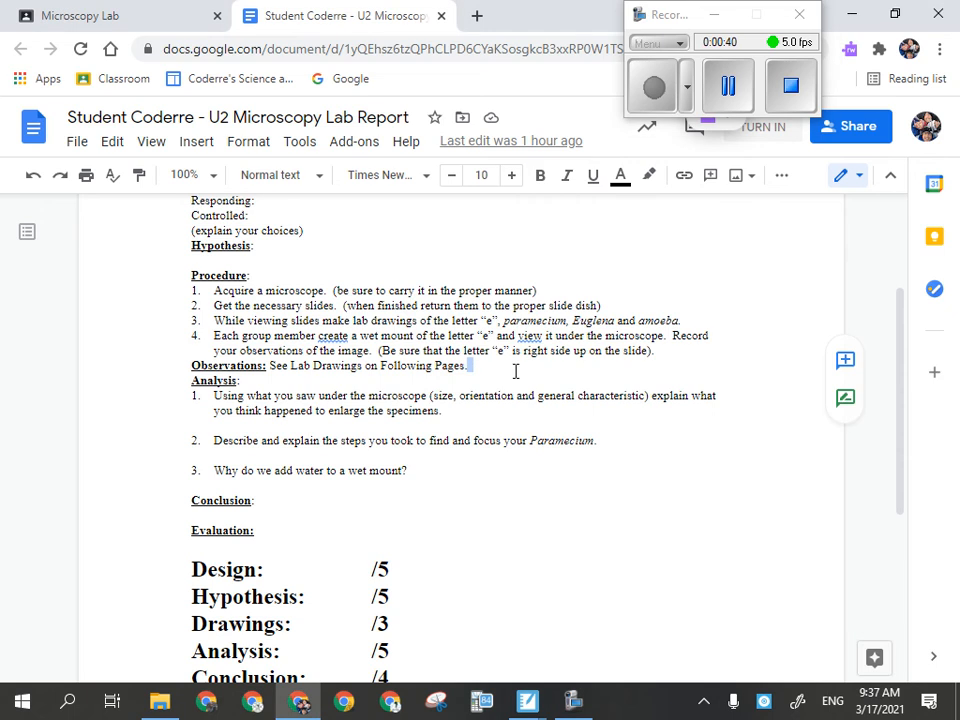
left_click(472, 369)
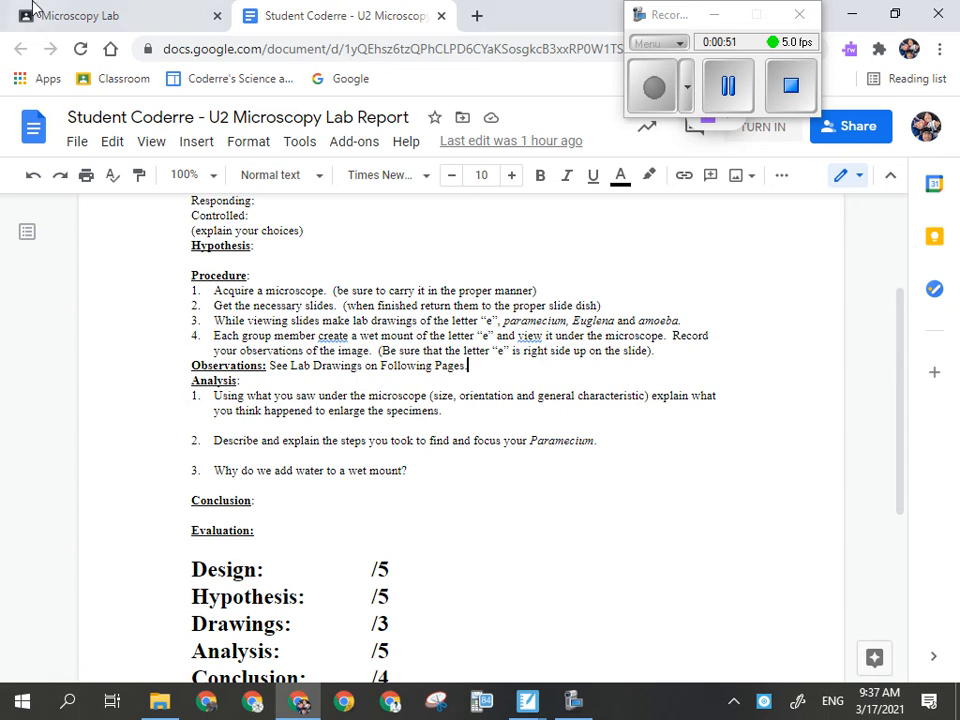
- Switch to SMART Notebook and advance to the next page to examine the example Cestoda lab drawing
mouse_move(527, 700)
left_click(418, 612)
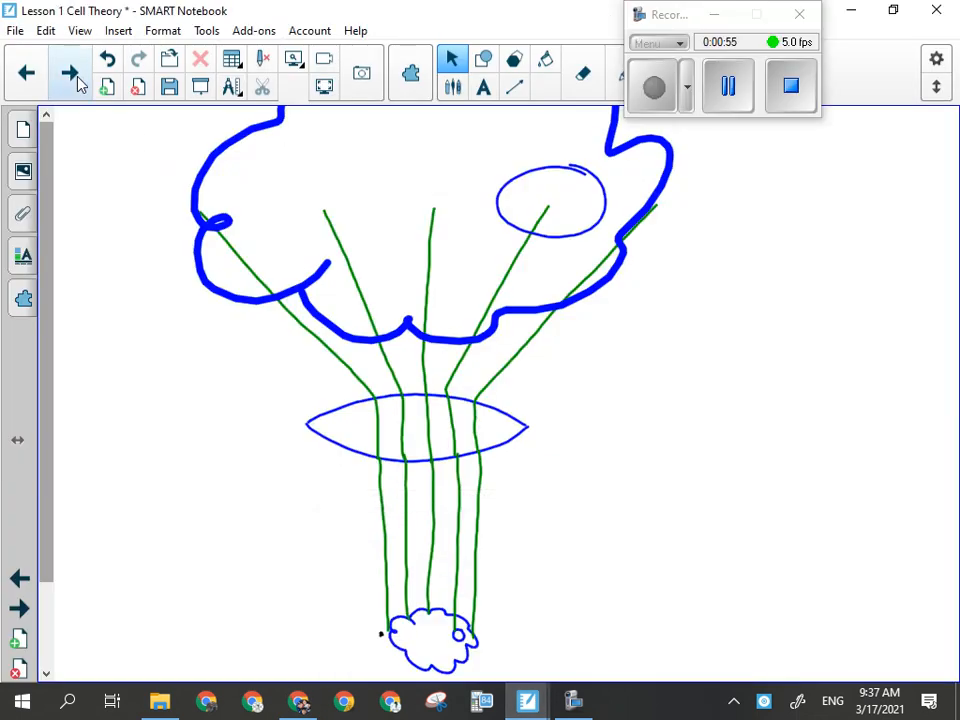
left_click(70, 74)
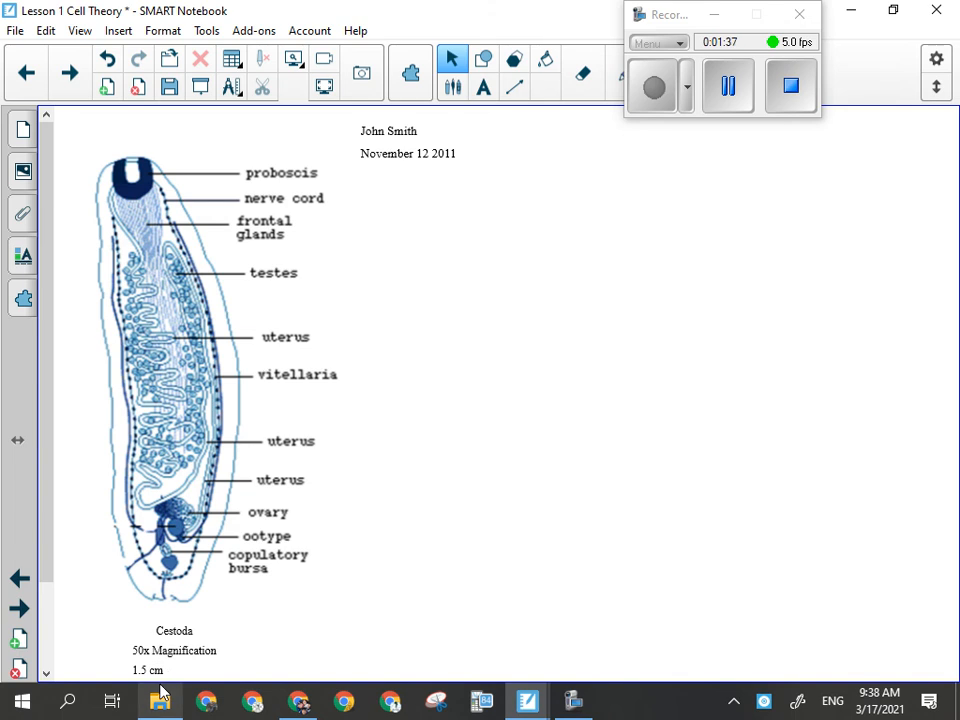
mouse_move(160, 692)
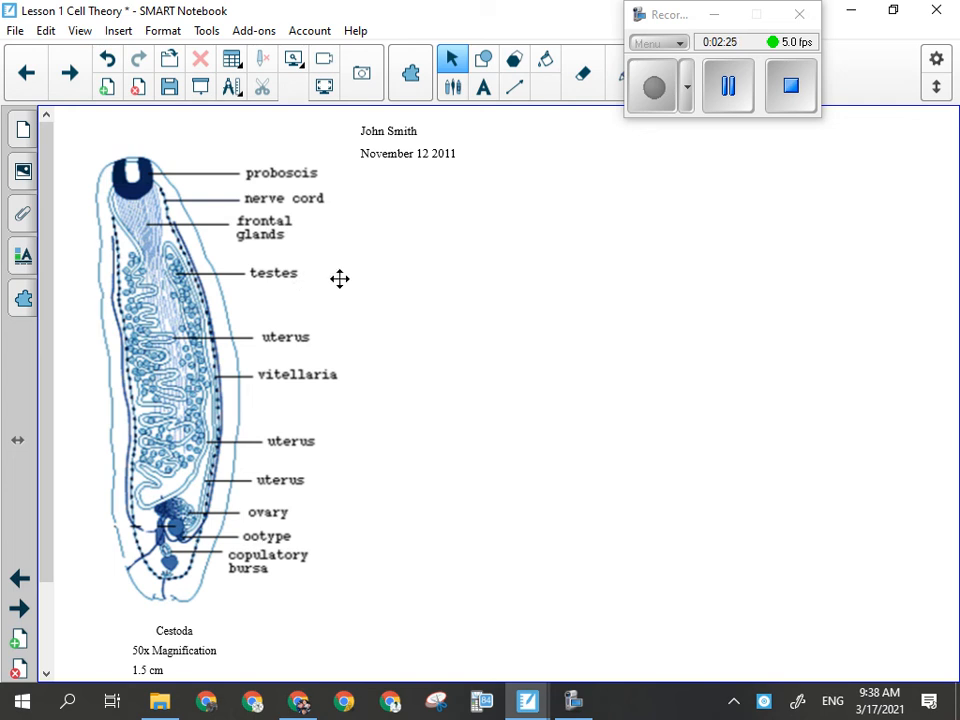
scroll(122, 574, "down", 1)
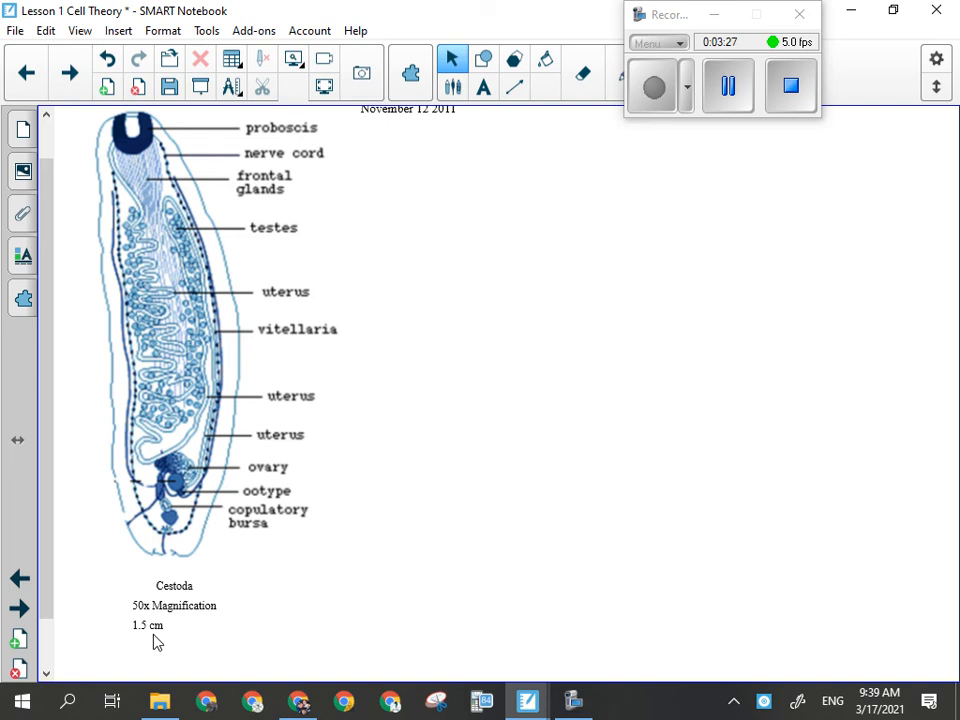
scroll(161, 647, "up", 1)
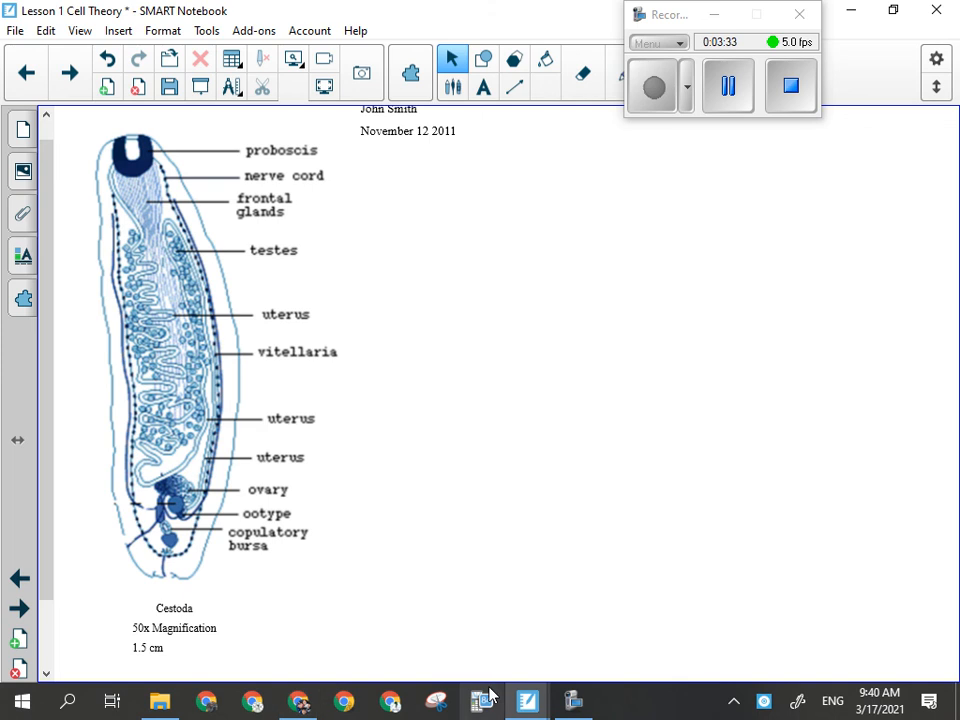
- Return to the lab report and add a new line below the Total score
left_click(298, 701)
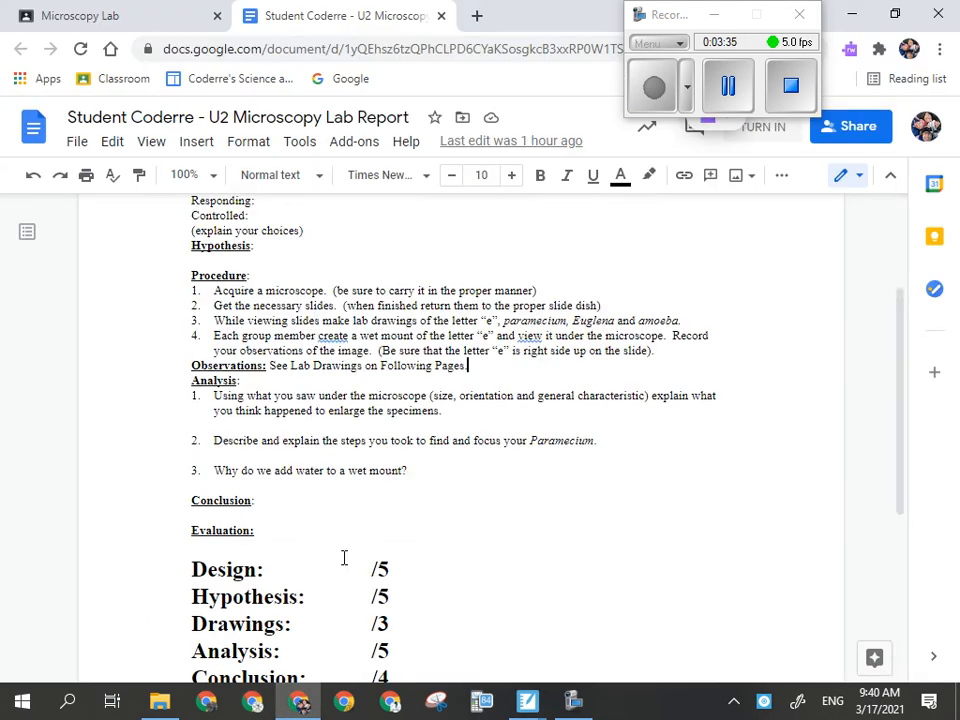
scroll(405, 557, "down", 4)
left_click(316, 534)
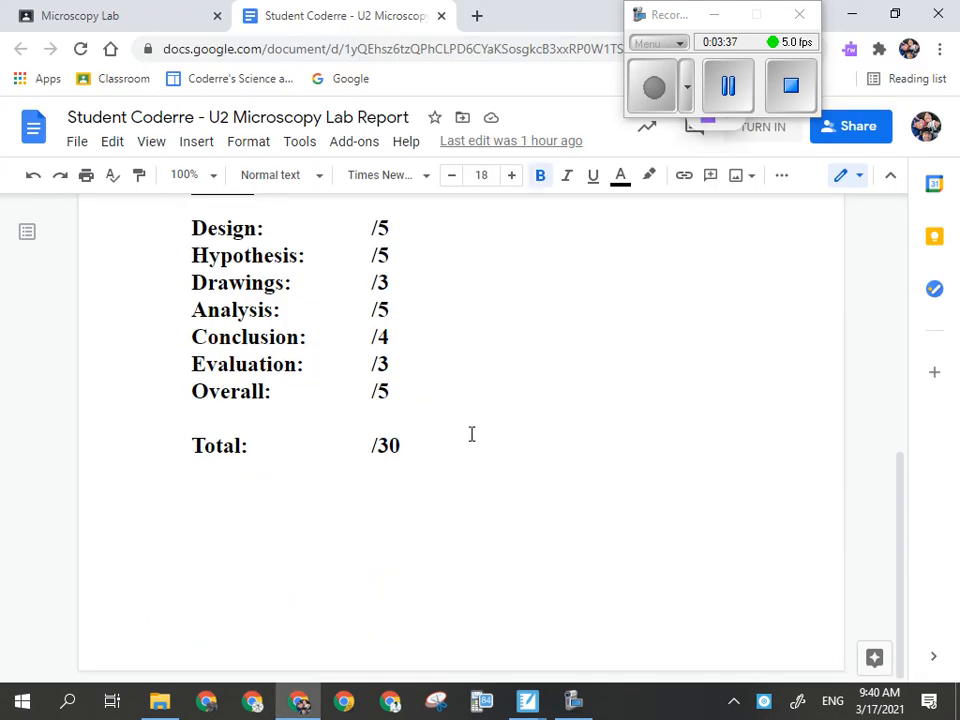
key("Return")
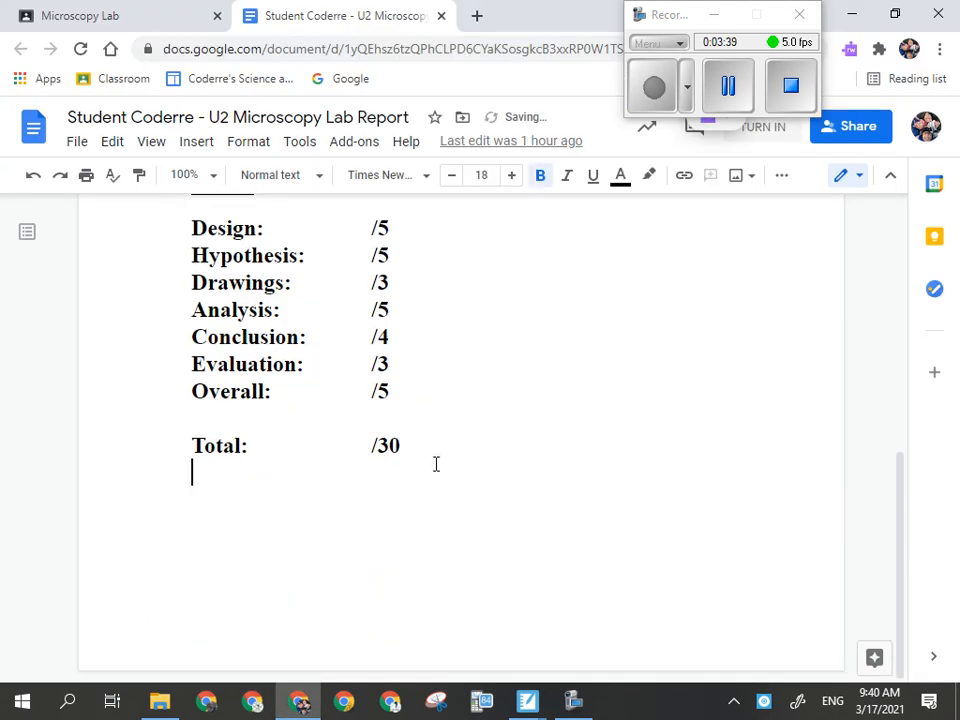
left_click(80, 141)
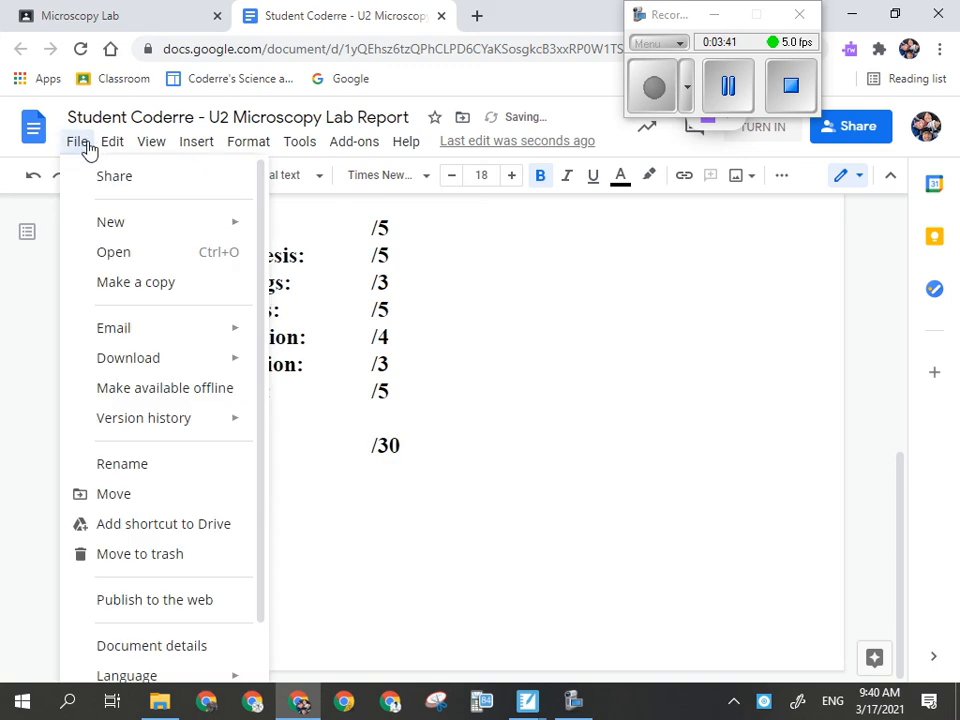
mouse_move(93, 229)
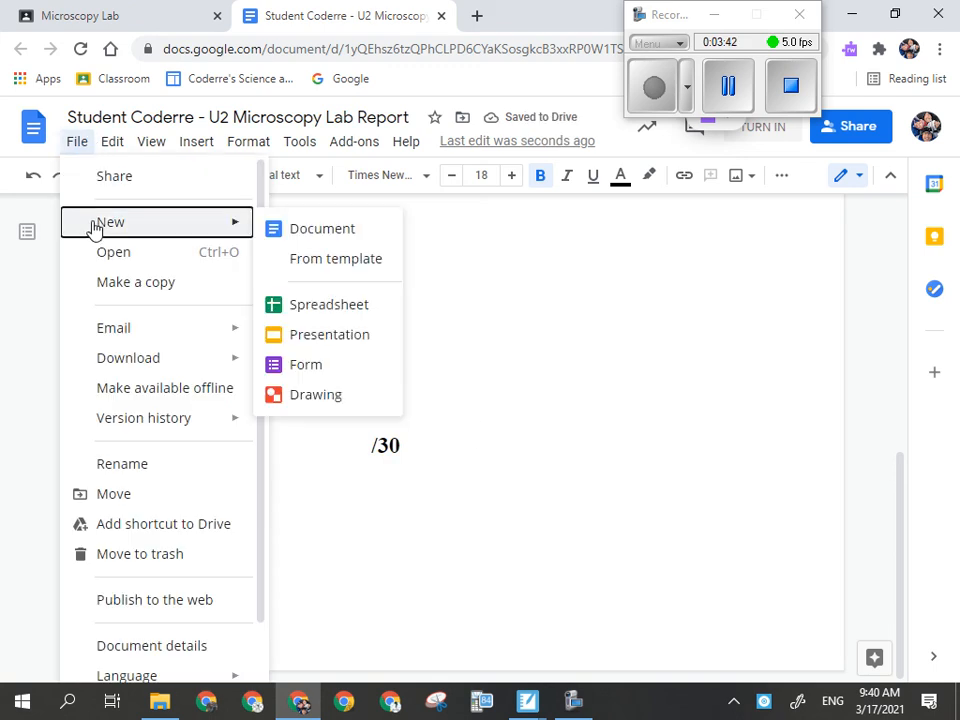
left_click(573, 519)
- Insert three more blank lines so the cursor moves onto a new page
key("Return")
key("Return")
key("Return")
key("Return")
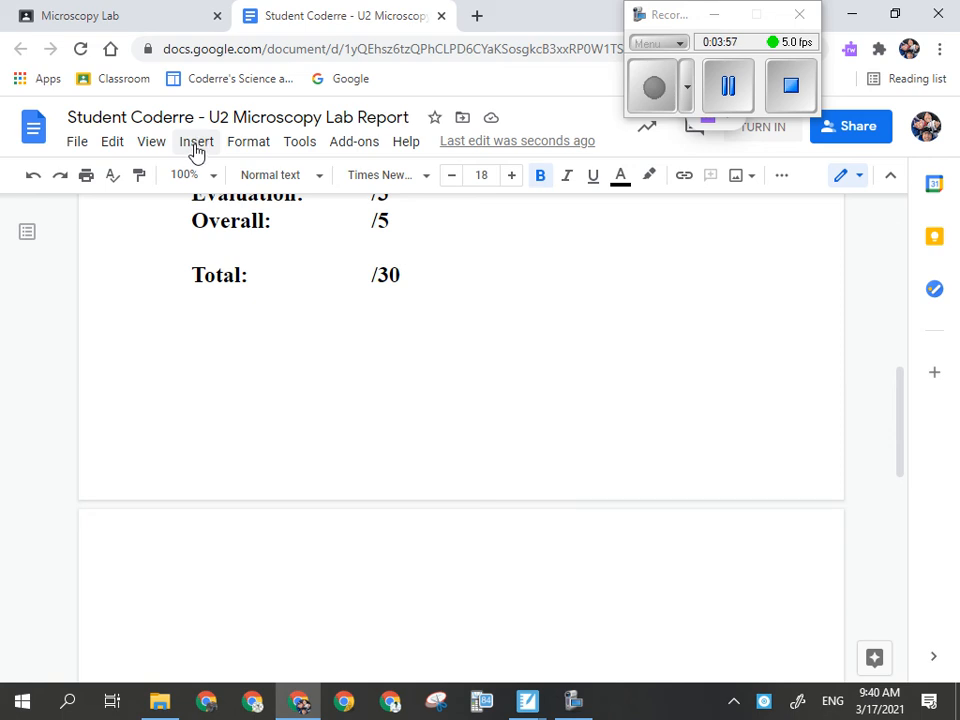
- Insert a new drawing into the document and start uploading an image into its canvas
left_click(197, 142)
mouse_move(360, 238)
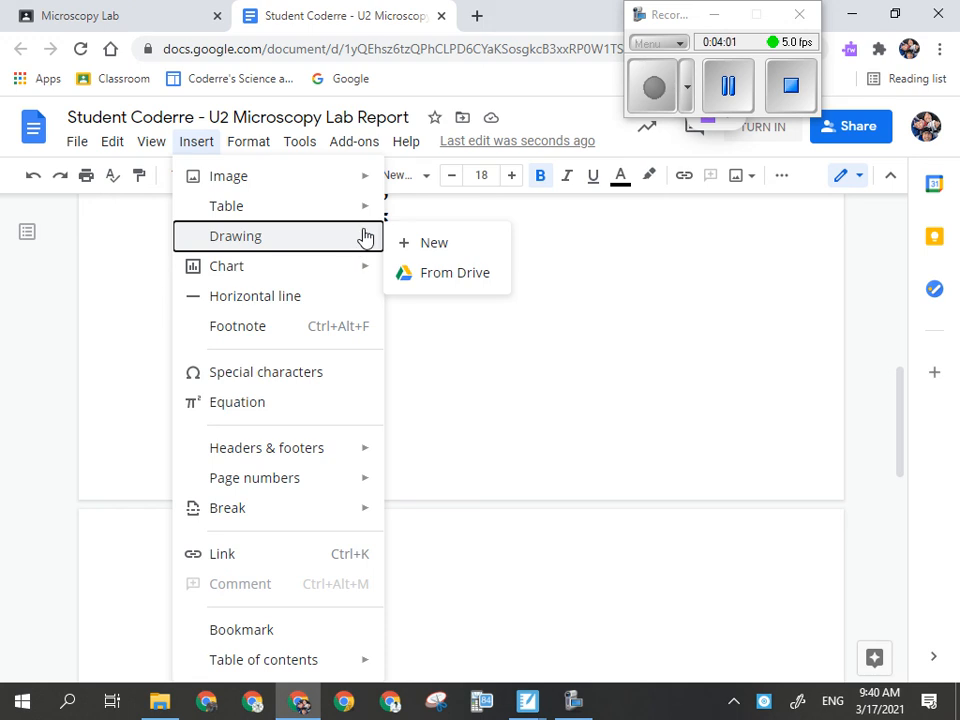
left_click(424, 243)
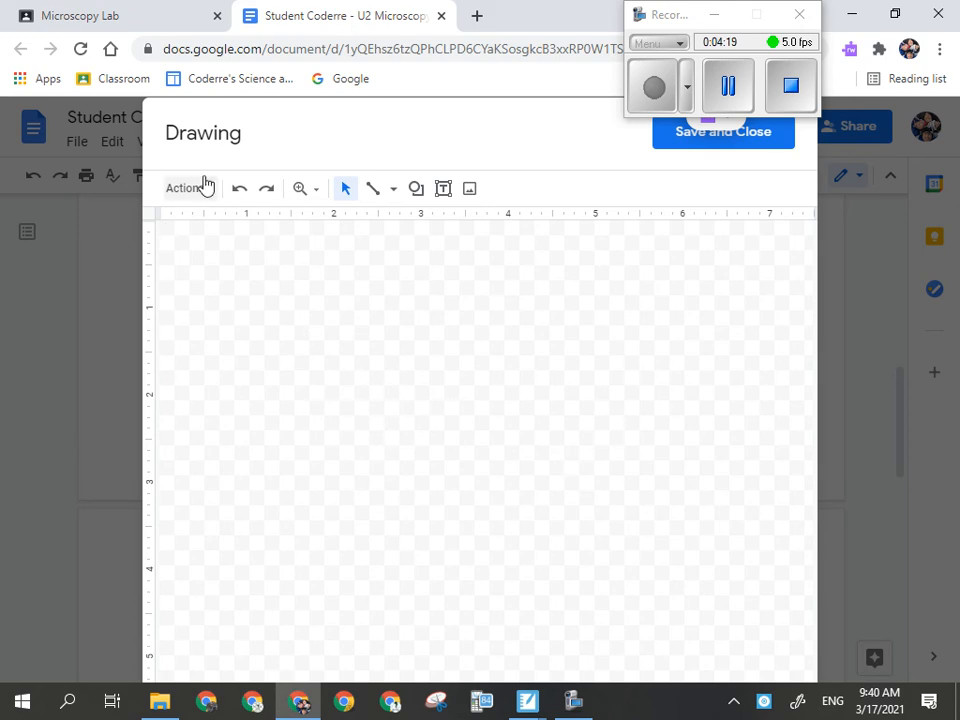
left_click(469, 196)
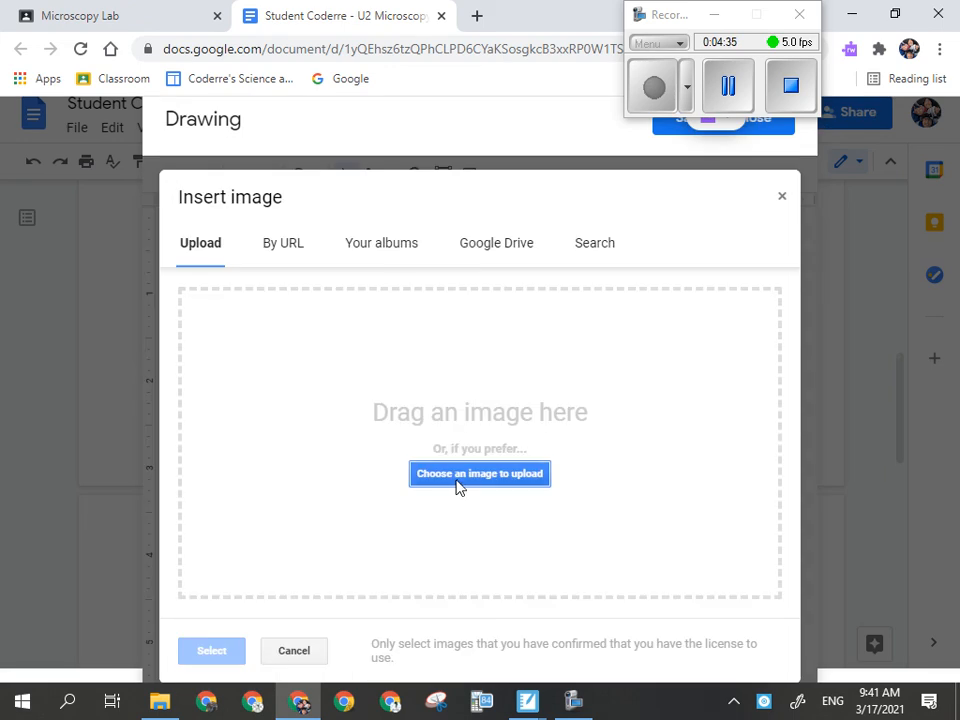
left_click(460, 487)
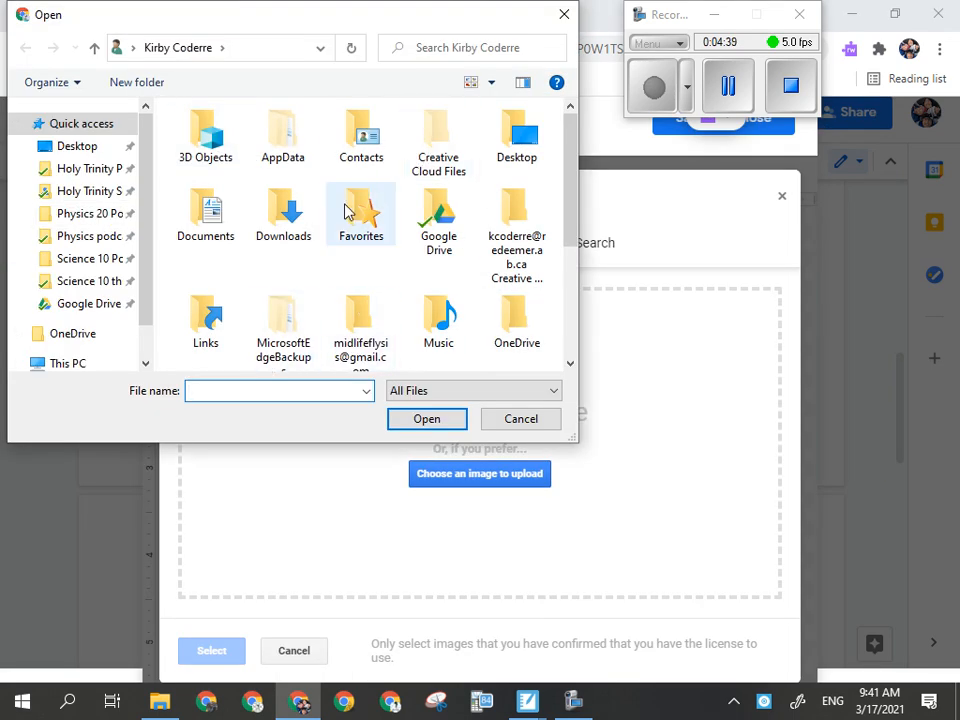
- Browse the local Pictures and Documents folders in the Open dialog for the lab drawing image
scroll(345, 215, "down", 1)
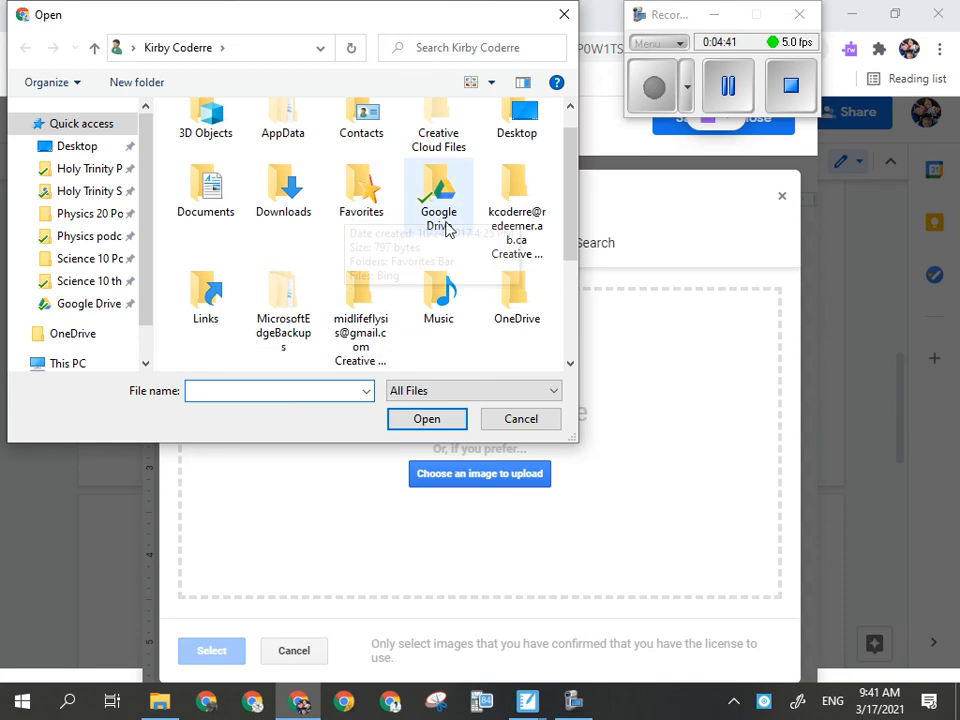
scroll(484, 280, "up", 1)
scroll(484, 282, "down", 3)
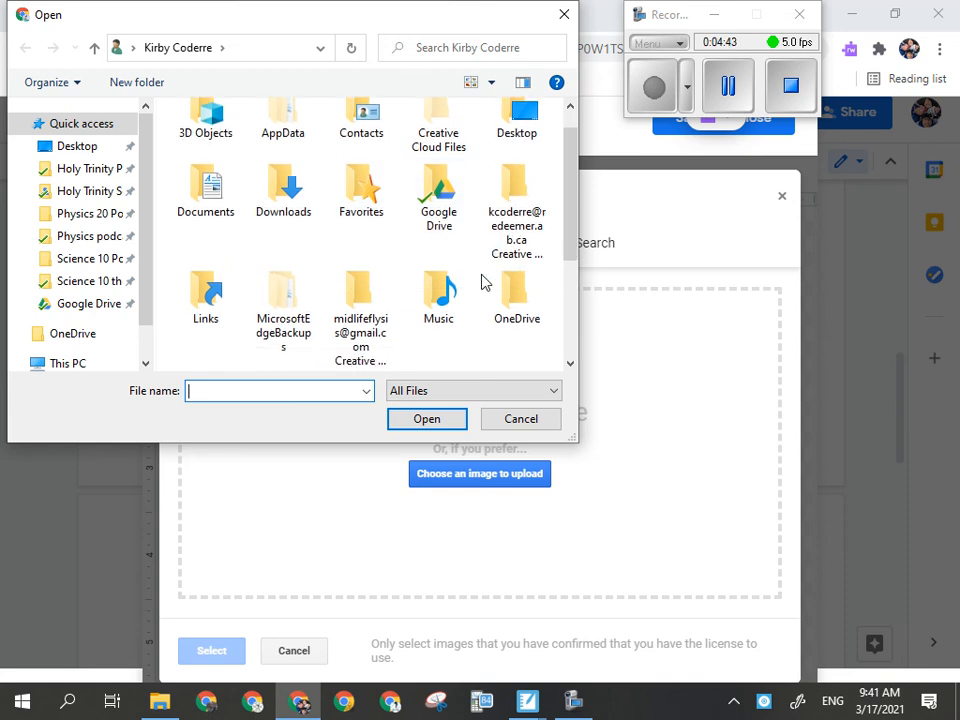
scroll(484, 283, "up", 3)
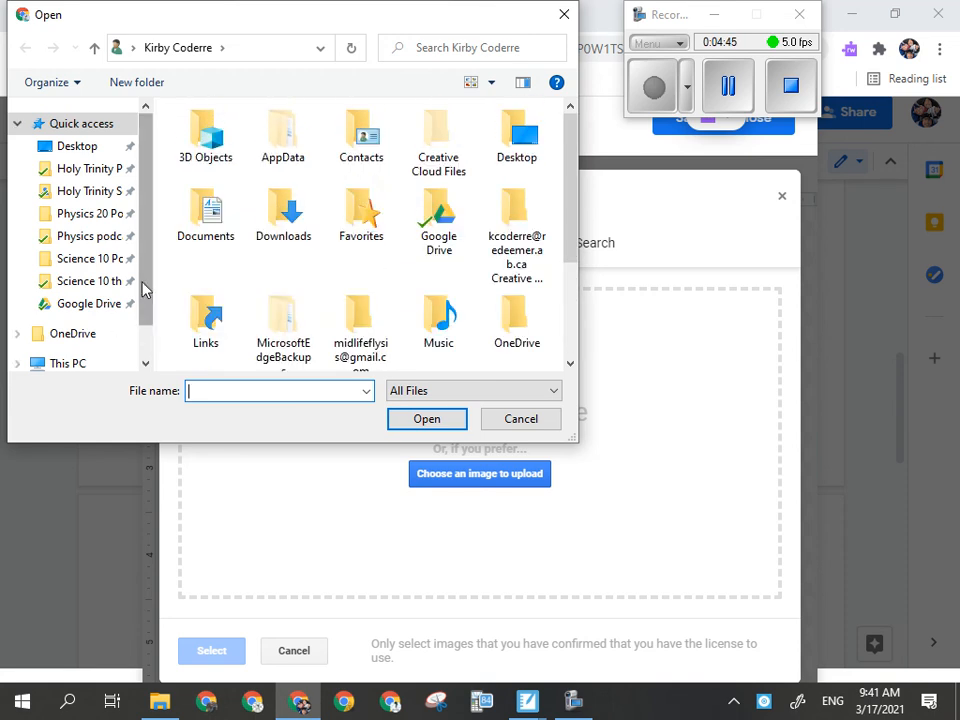
scroll(120, 340, "down", 1)
left_click(17, 303)
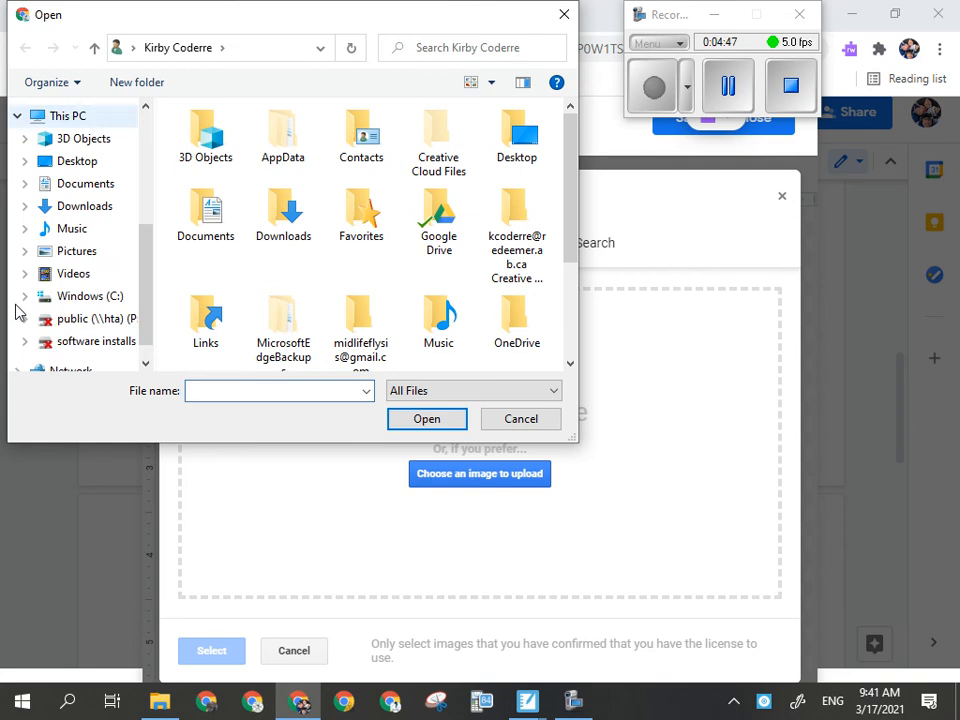
left_click(66, 256)
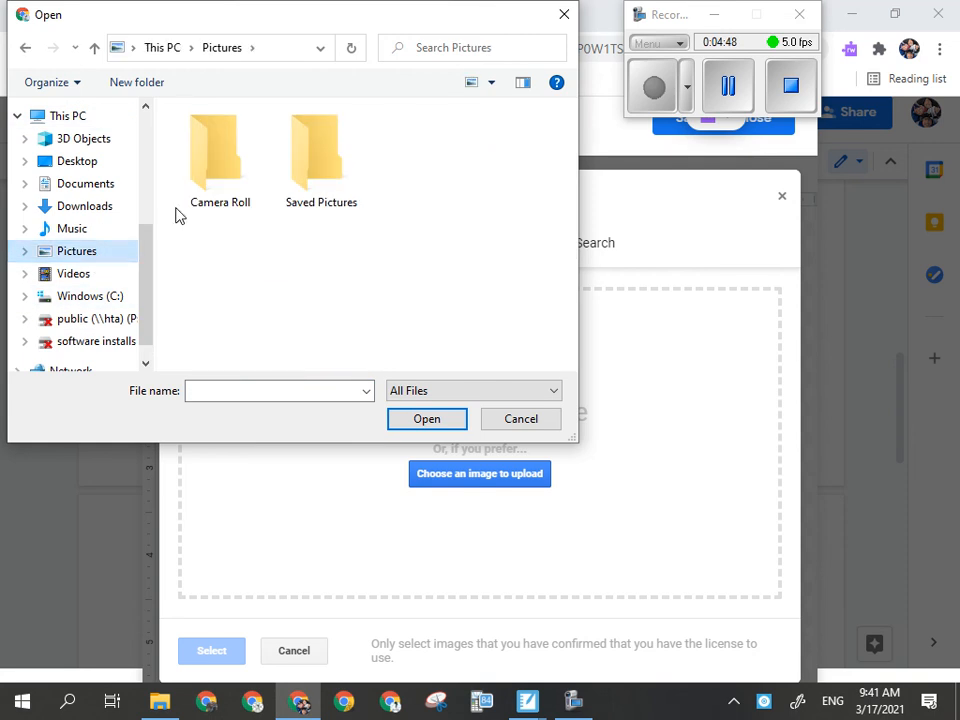
double_click(223, 169)
left_click(58, 258)
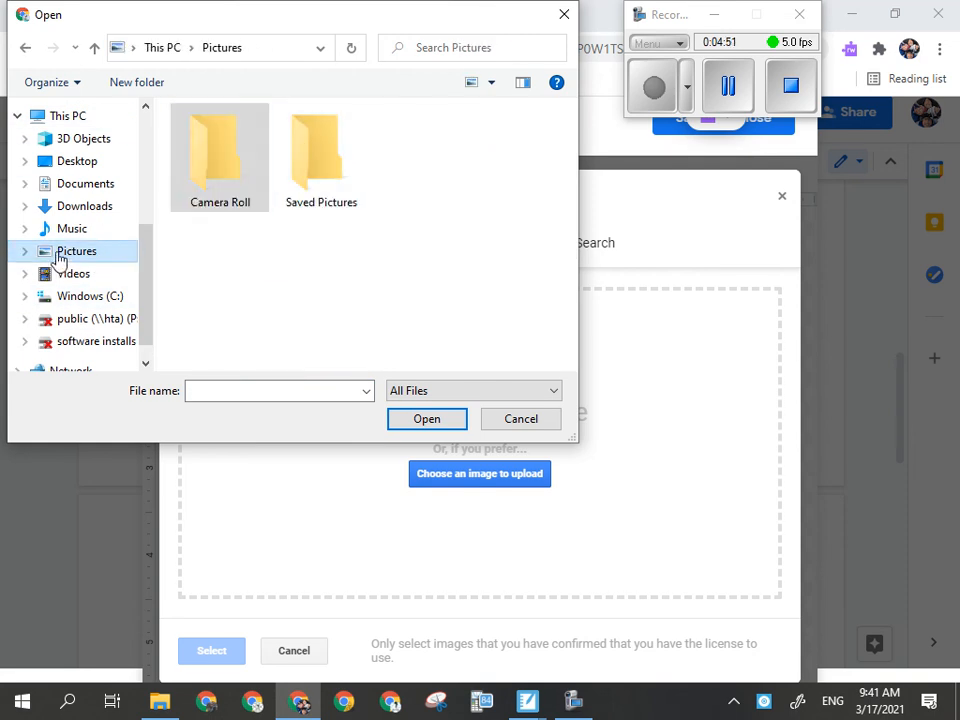
double_click(306, 148)
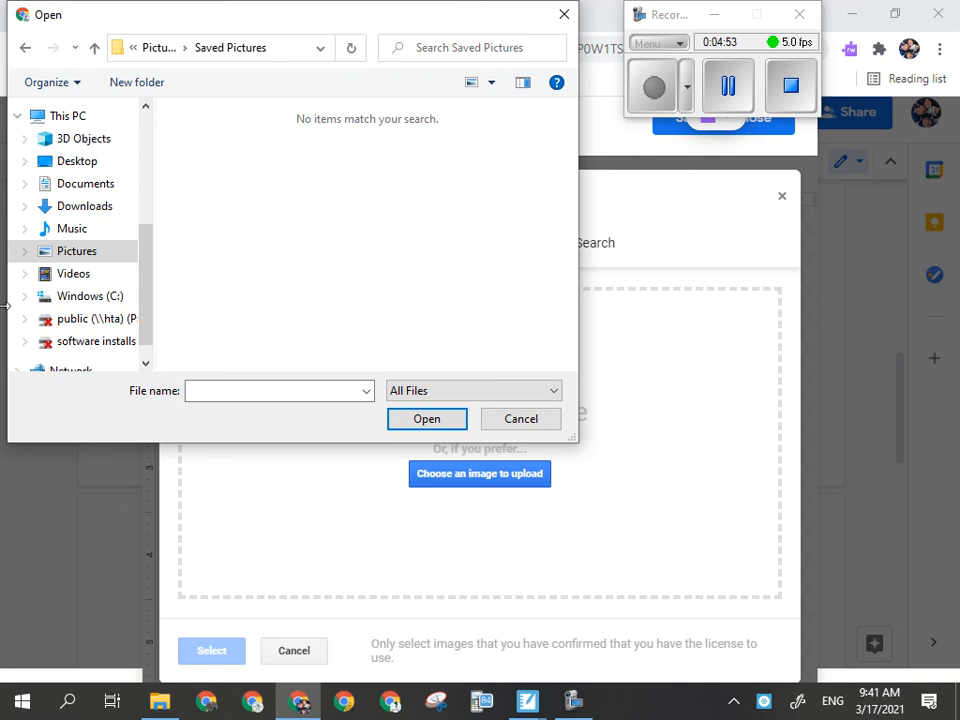
left_click(88, 185)
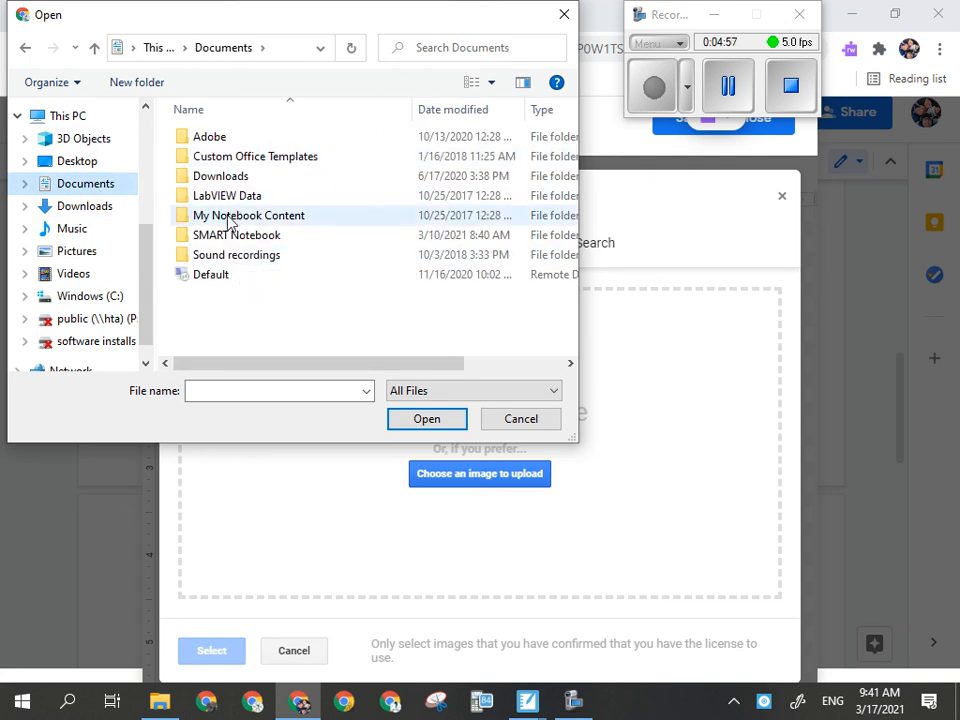
scroll(85, 300, "up", 3)
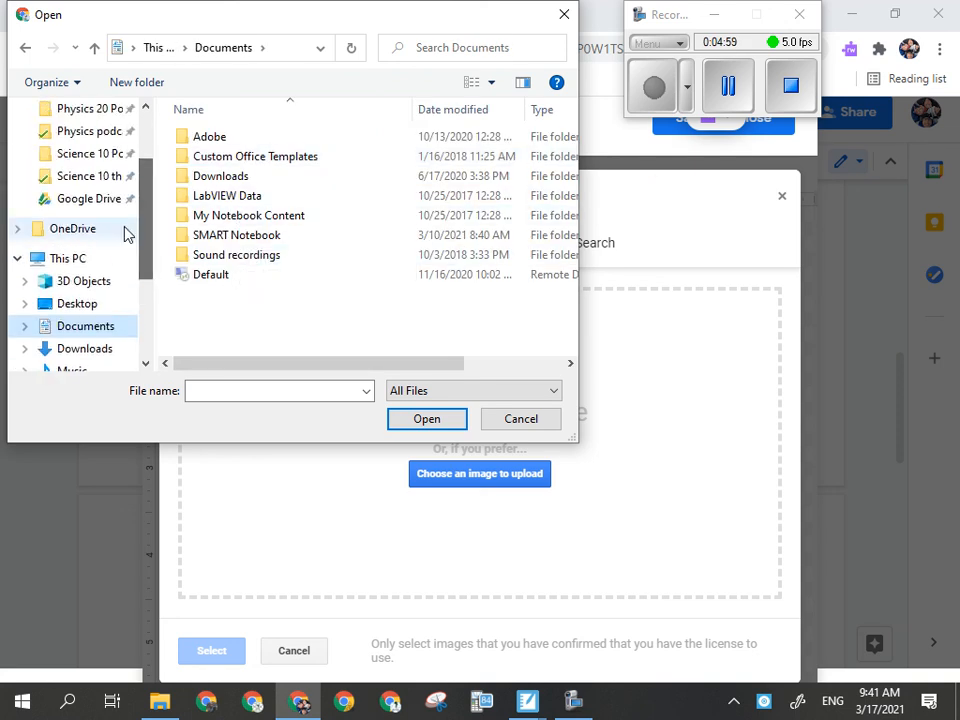
- Open the Pictures folder inside Google Drive in the Open dialog
left_click(105, 200)
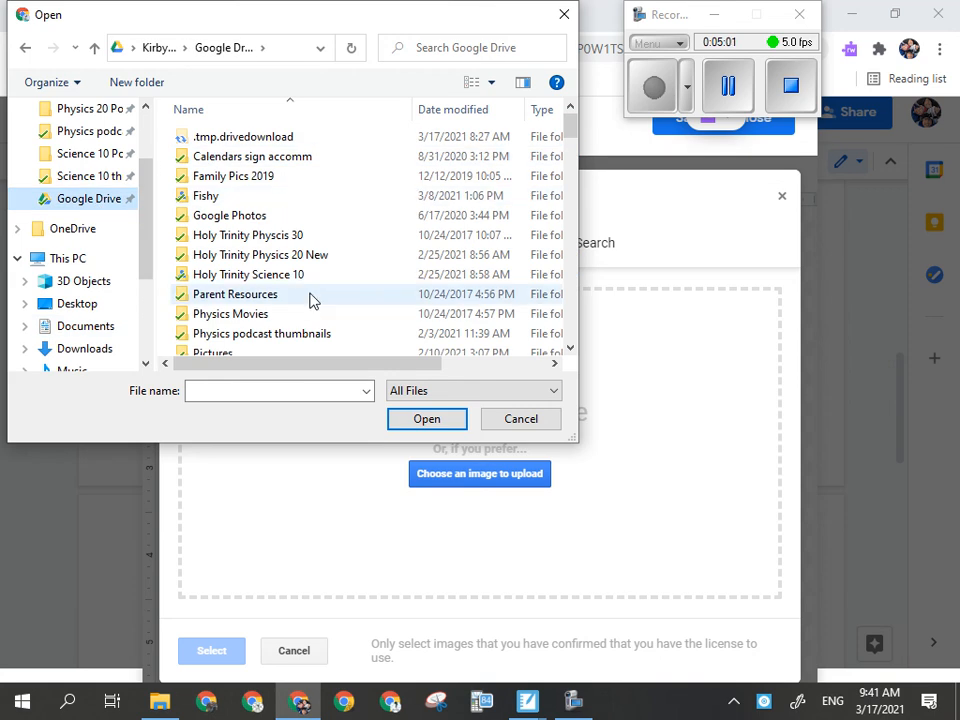
scroll(335, 320, "down", 1)
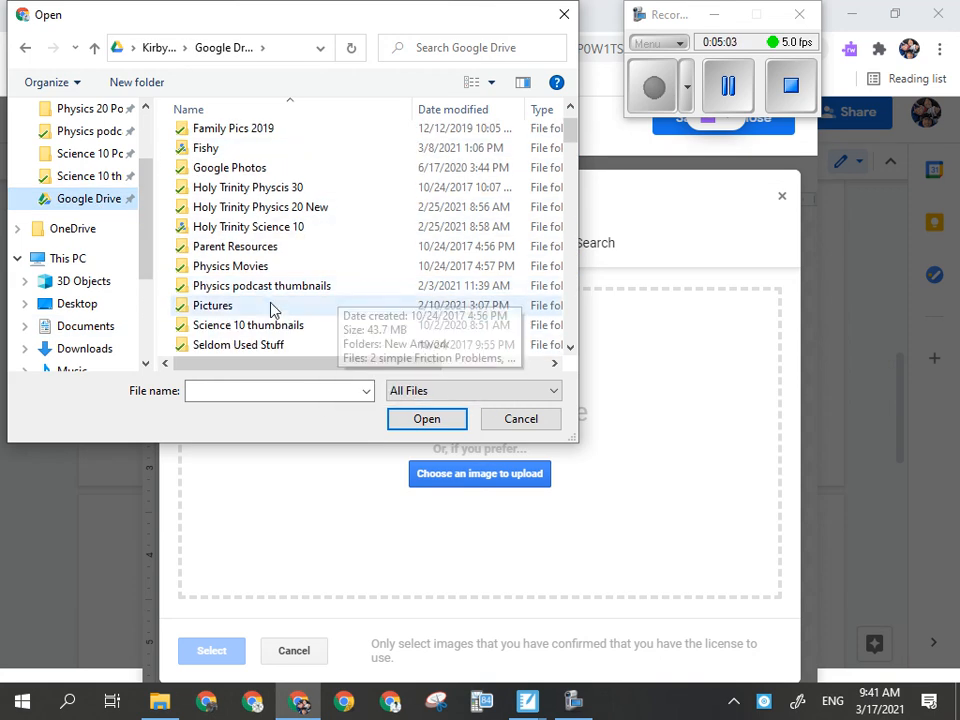
double_click(212, 307)
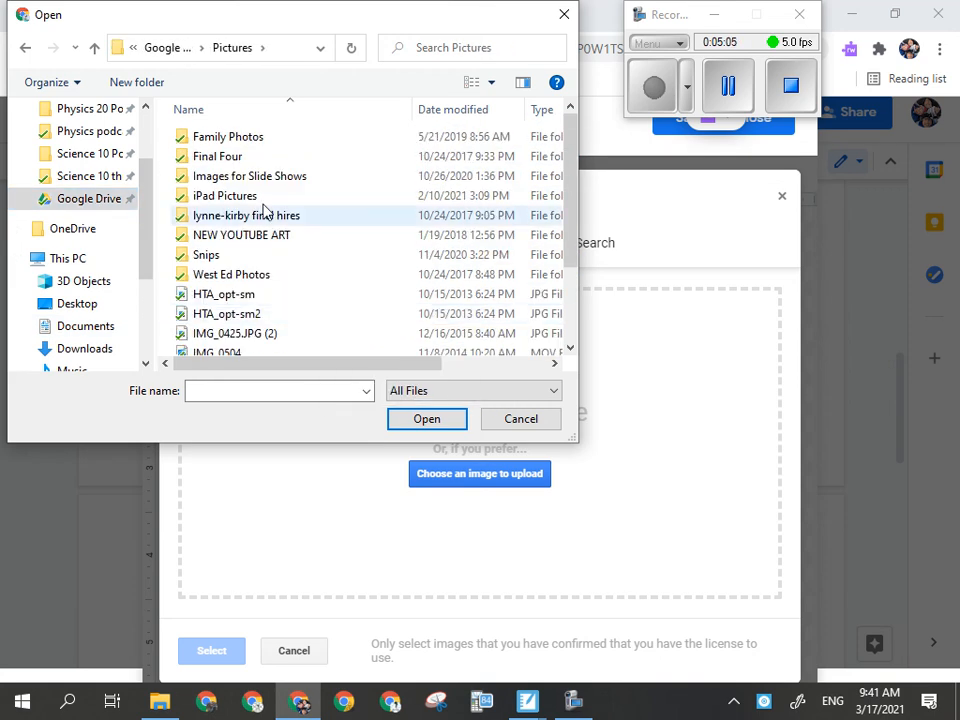
scroll(262, 268, "down", 2)
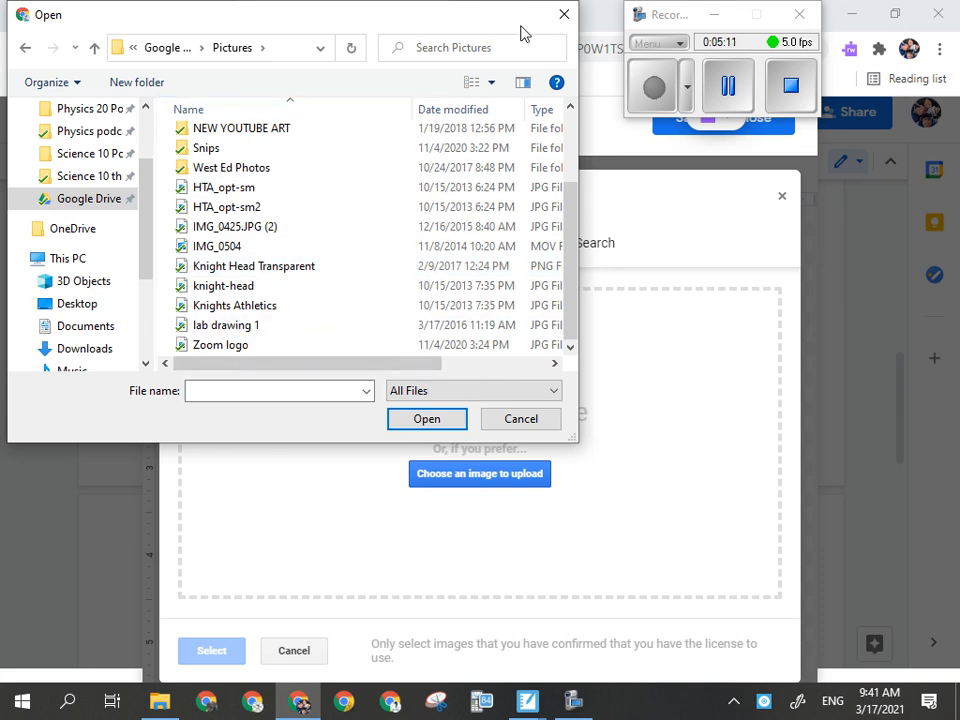
- Switch the Open dialog's file view to large icons to preview the picture thumbnails
left_click(489, 84)
left_click(515, 17)
scroll(356, 247, "down", 4)
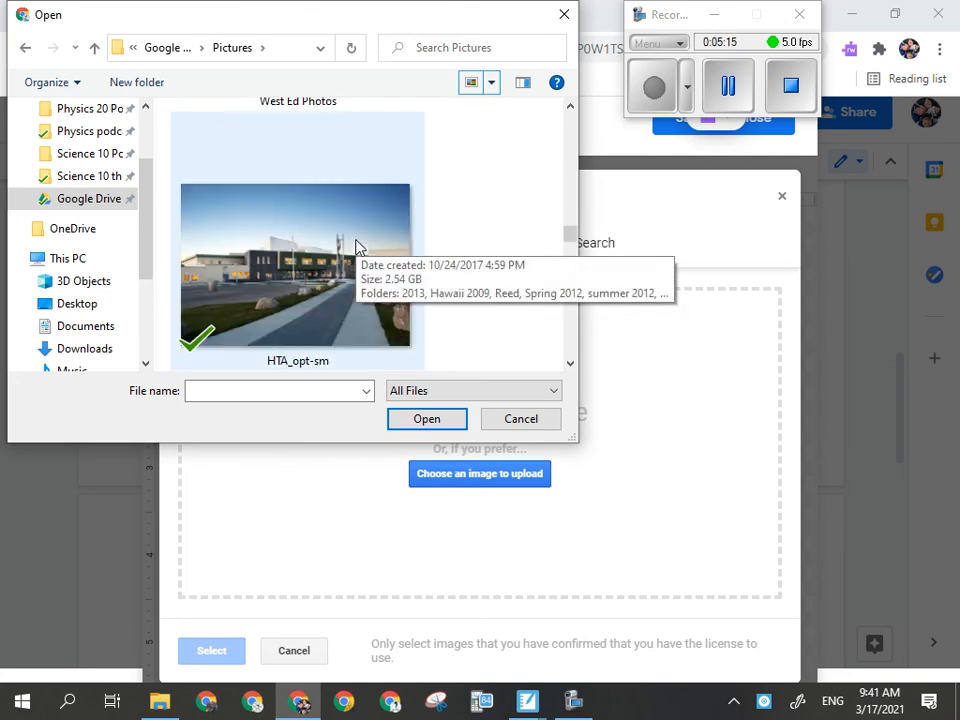
scroll(356, 247, "down", 2)
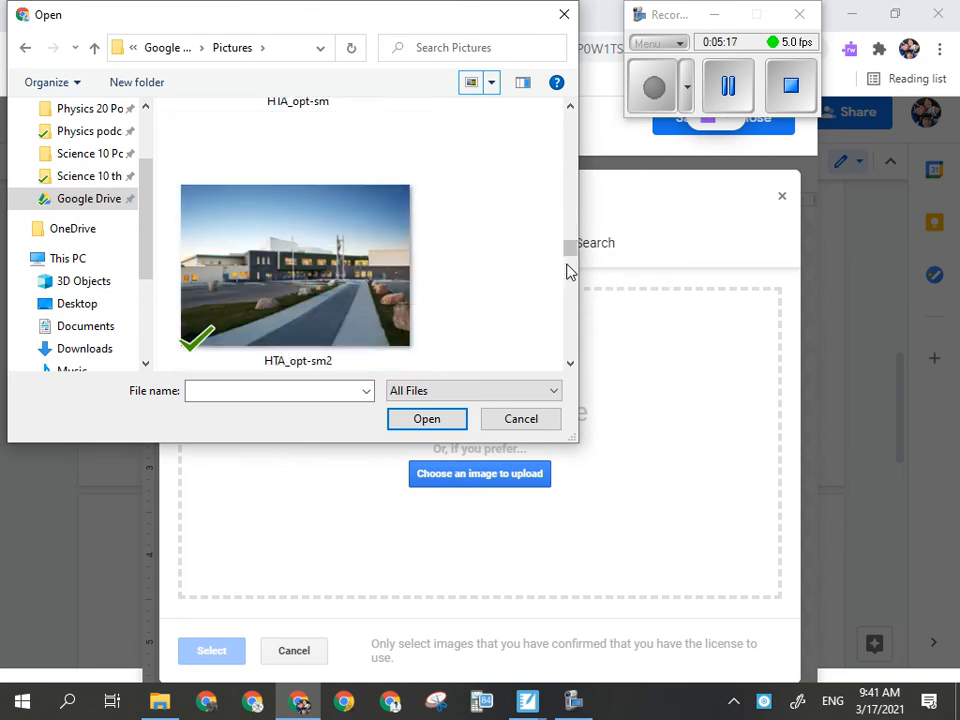
left_click_drag(570, 250, 572, 152)
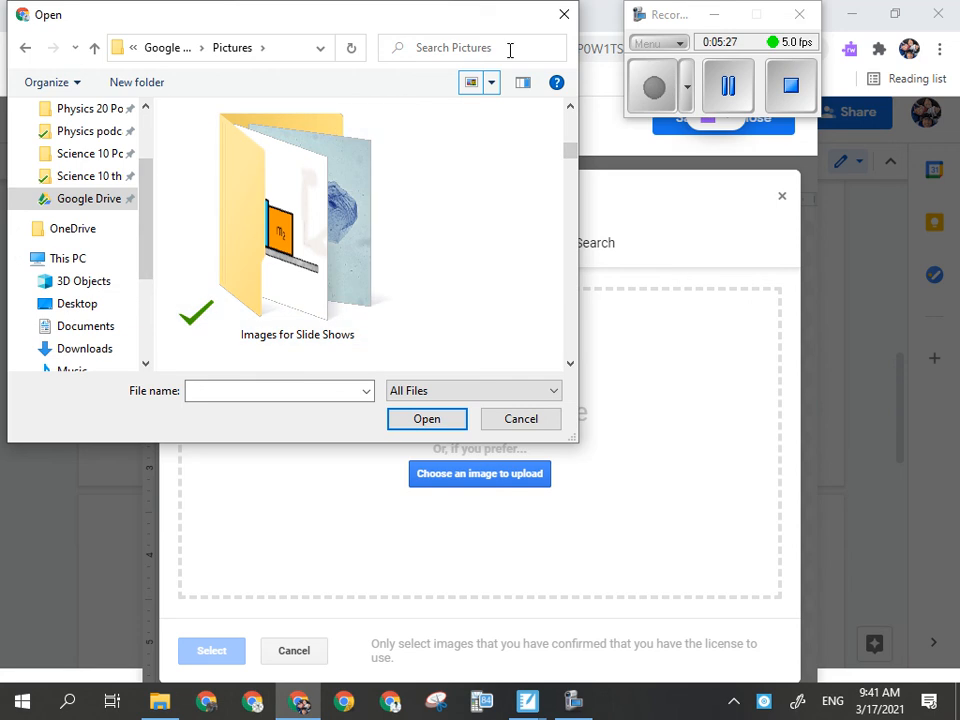
left_click(491, 82)
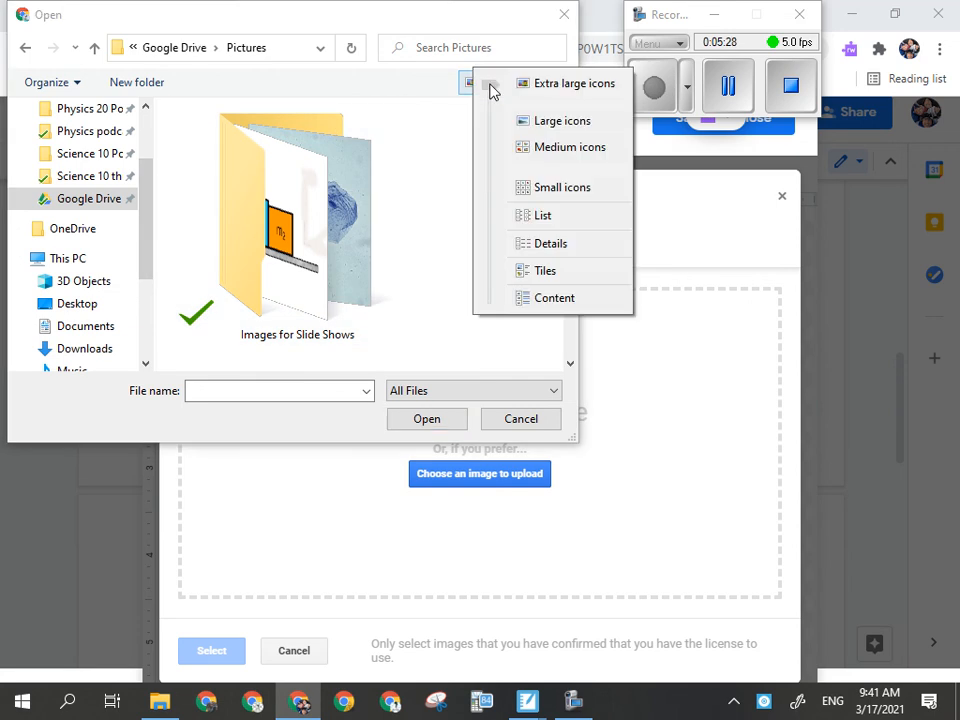
left_click(543, 121)
- Open the Images for Slide Shows folder and upload the Amoeba image into the drawing
scroll(394, 315, "down", 2)
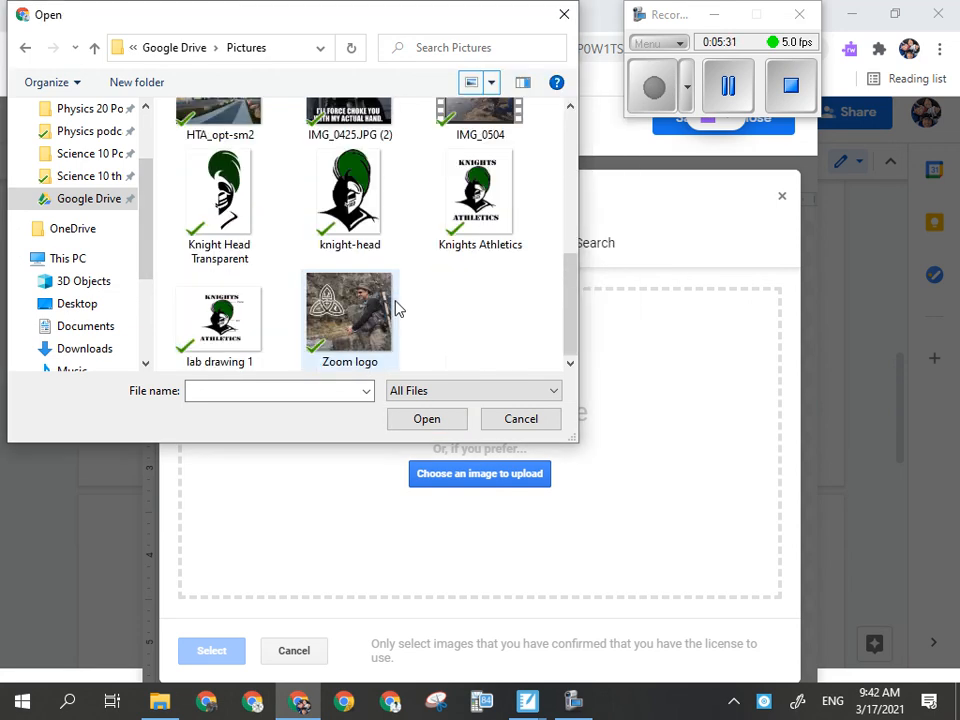
scroll(321, 257, "up", 5)
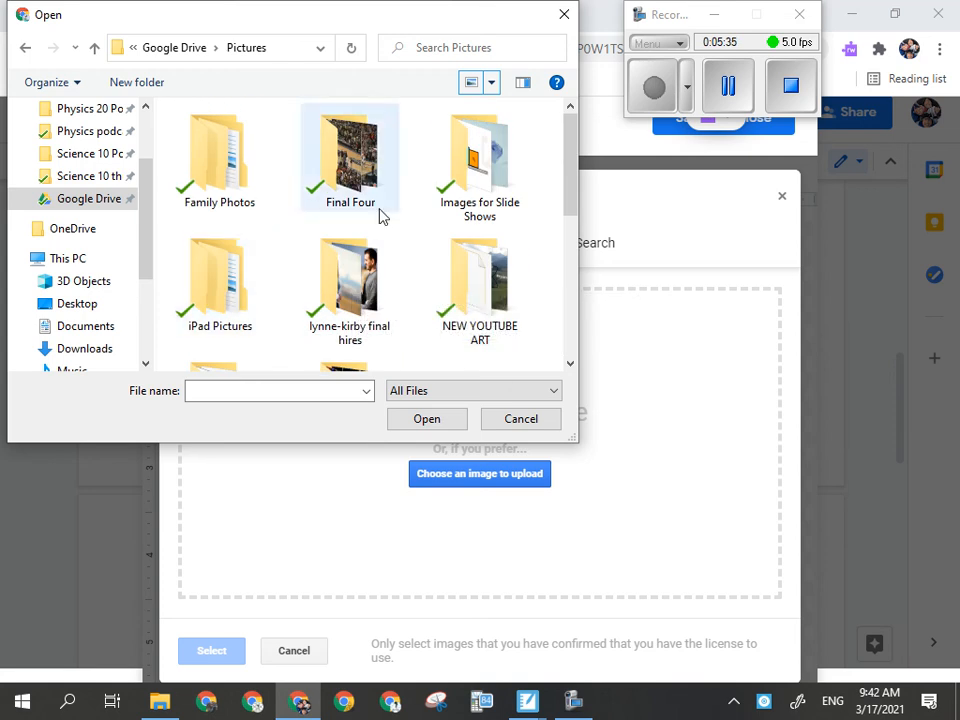
double_click(480, 158)
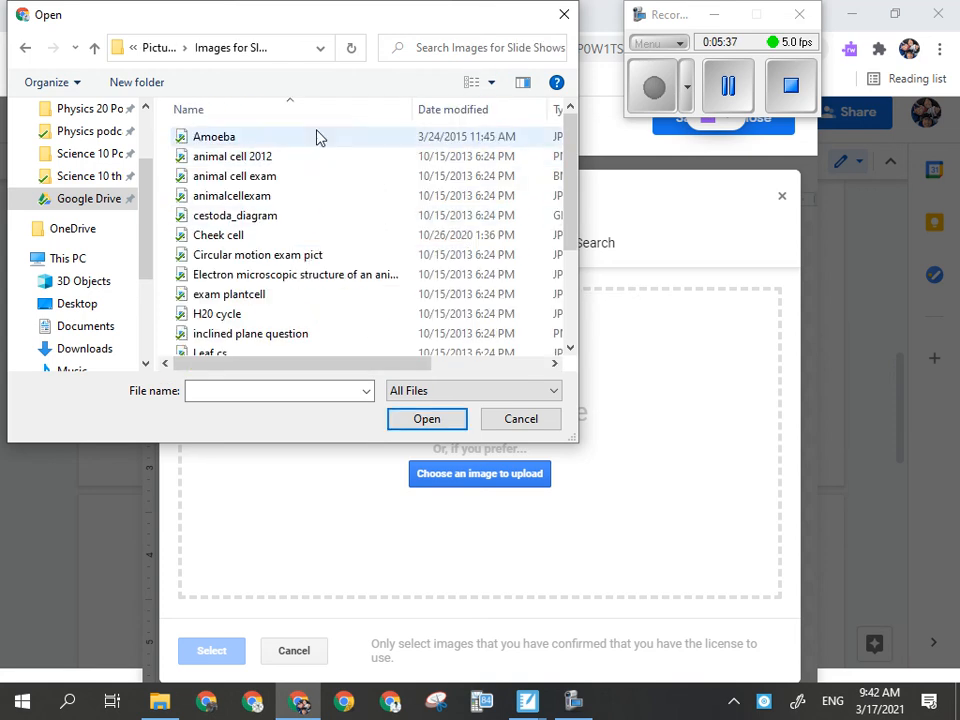
double_click(215, 141)
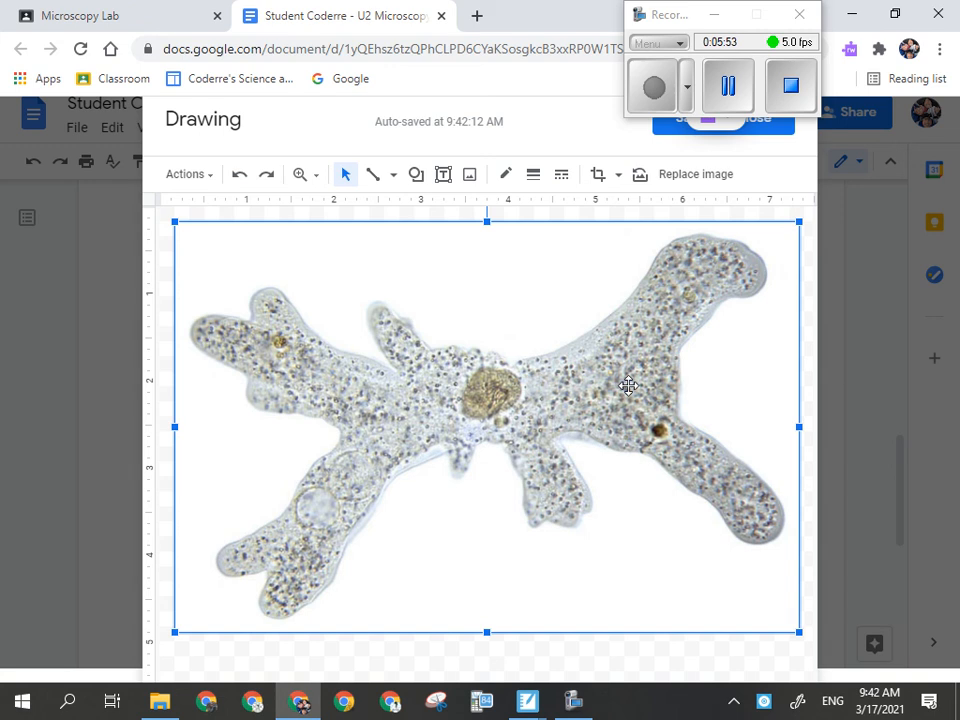
- Rotate the Amoeba image to stand upright and reposition it on the drawing canvas
left_click_drag(502, 267, 497, 298)
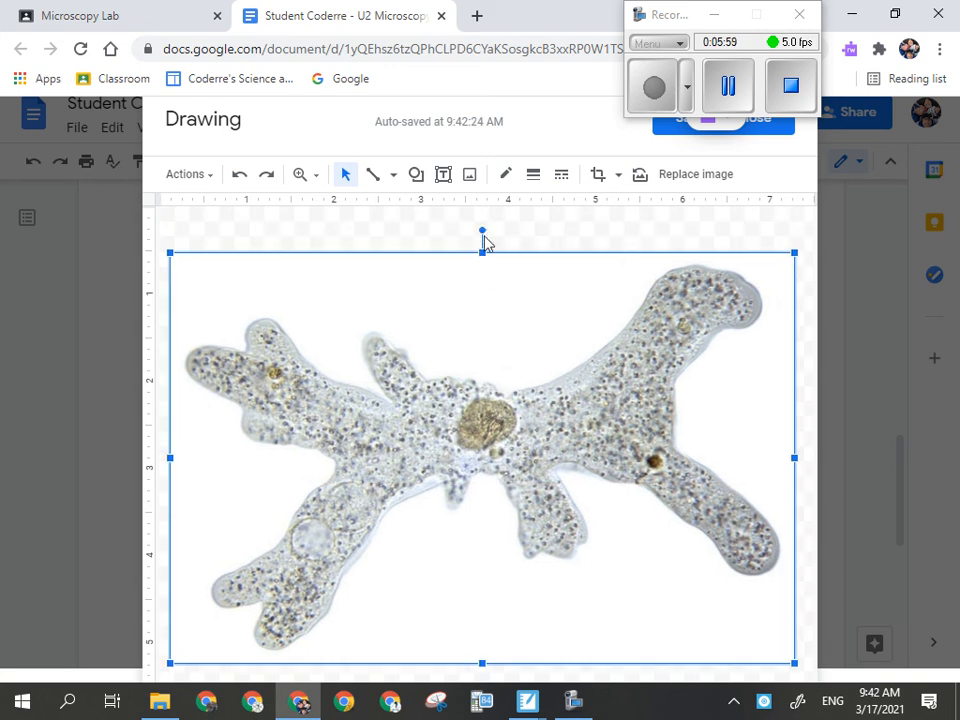
left_click_drag(481, 228, 276, 456)
left_click_drag(456, 375, 380, 431)
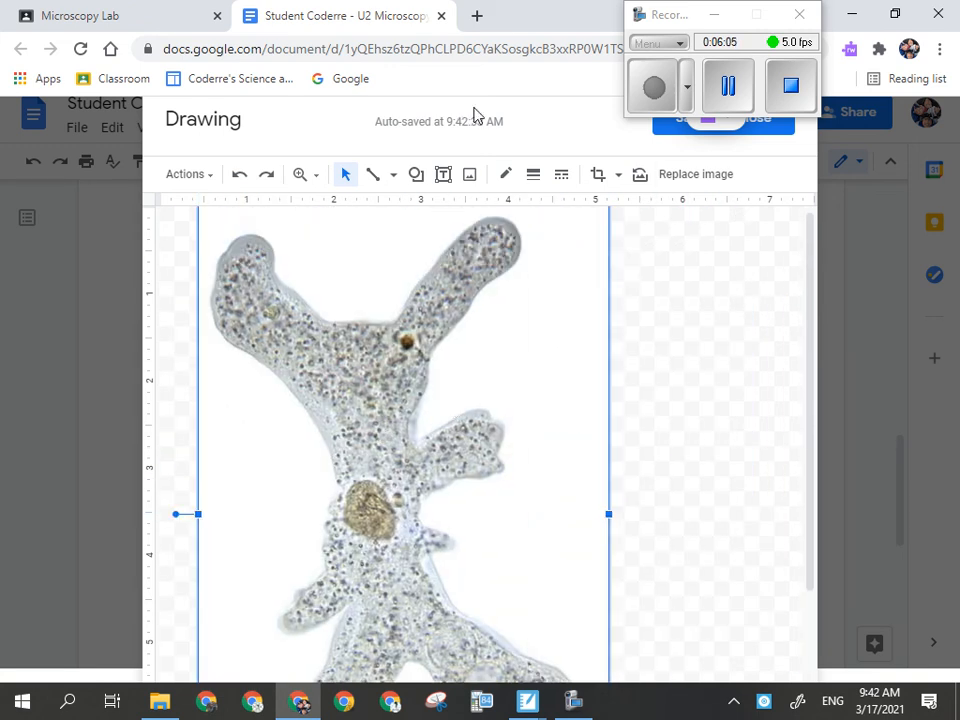
mouse_move(333, 123)
left_mouse_down()
mouse_move(304, 157)
mouse_move(399, 120)
left_mouse_up()
left_click(715, 17)
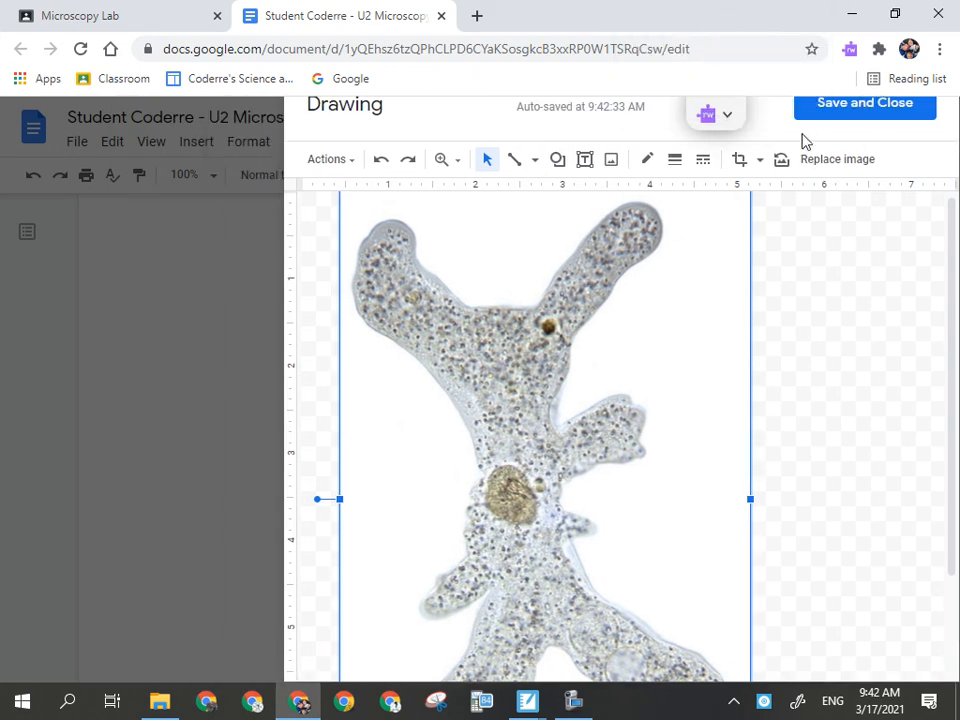
left_click_drag(493, 114, 377, 137)
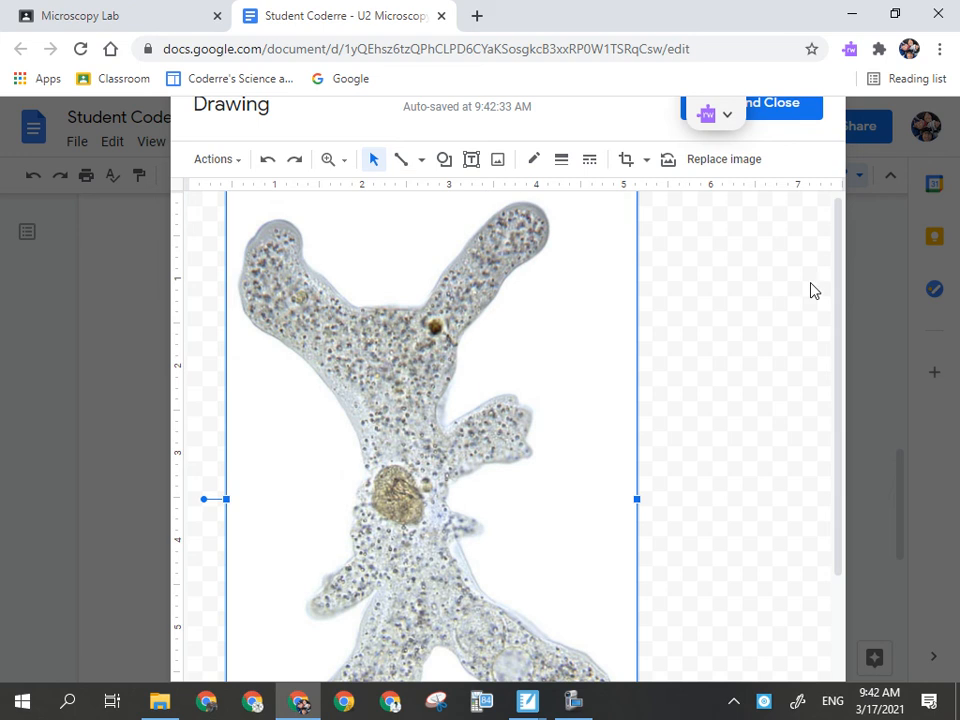
scroll(842, 307, "down", 3)
left_click_drag(811, 429, 825, 265)
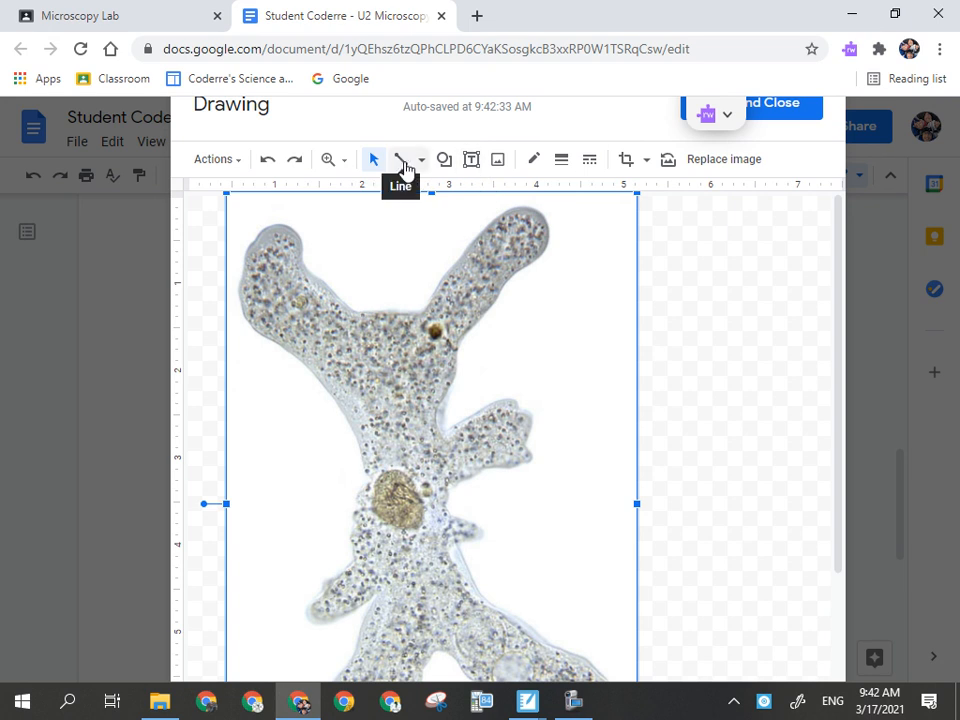
- Draw three horizontal leader lines with the Line tool from amoeba structures out toward the right
left_click(402, 162)
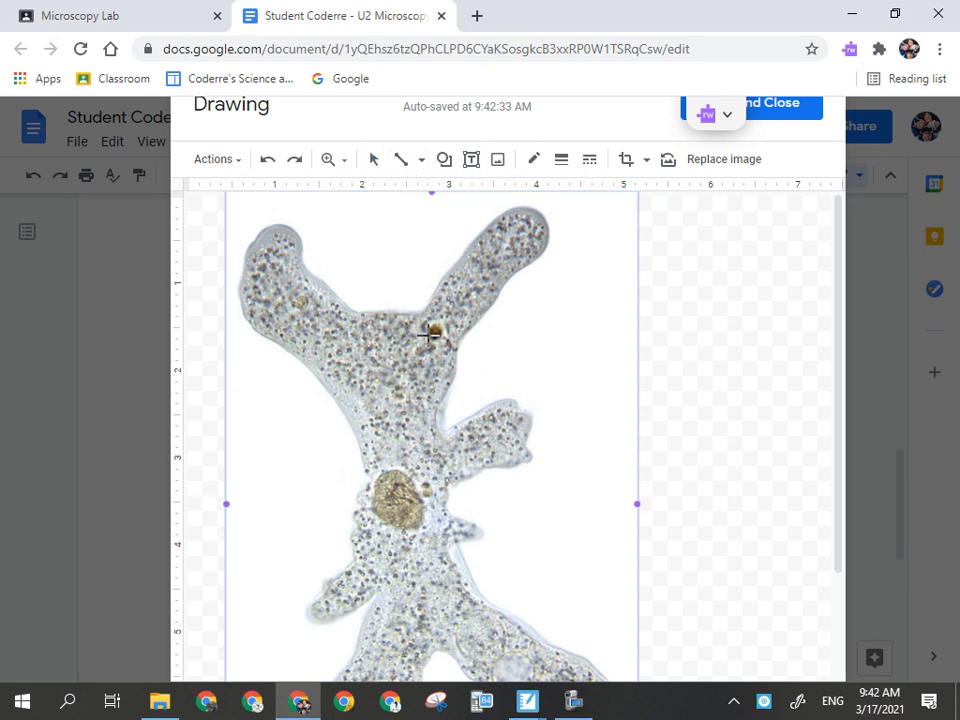
left_click_drag(435, 333, 558, 331)
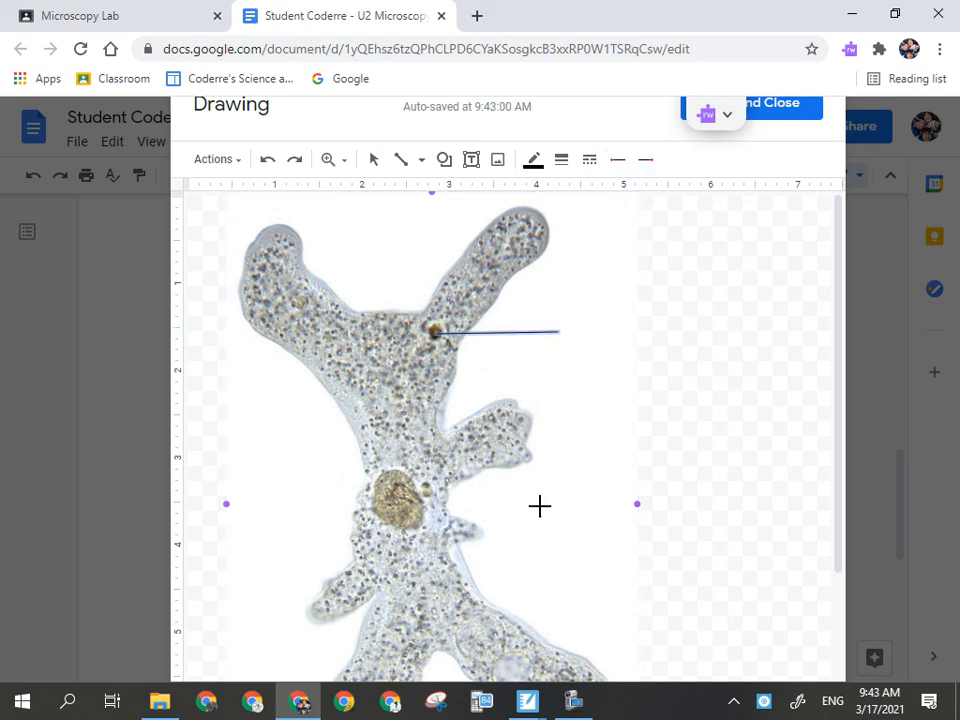
left_click_drag(432, 502, 561, 501)
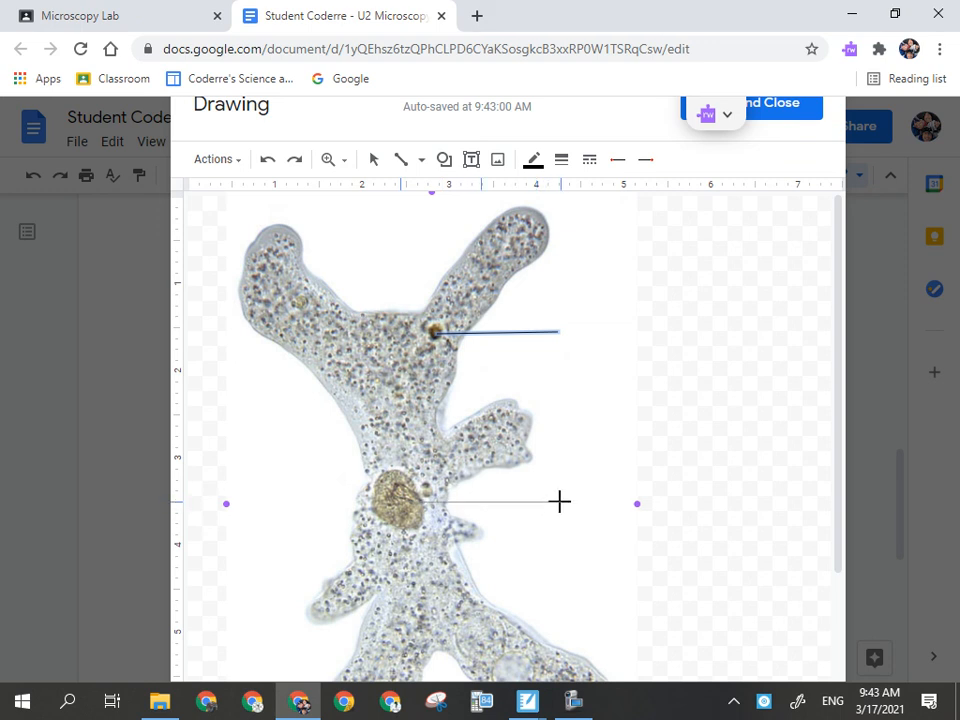
left_click_drag(559, 501, 561, 502)
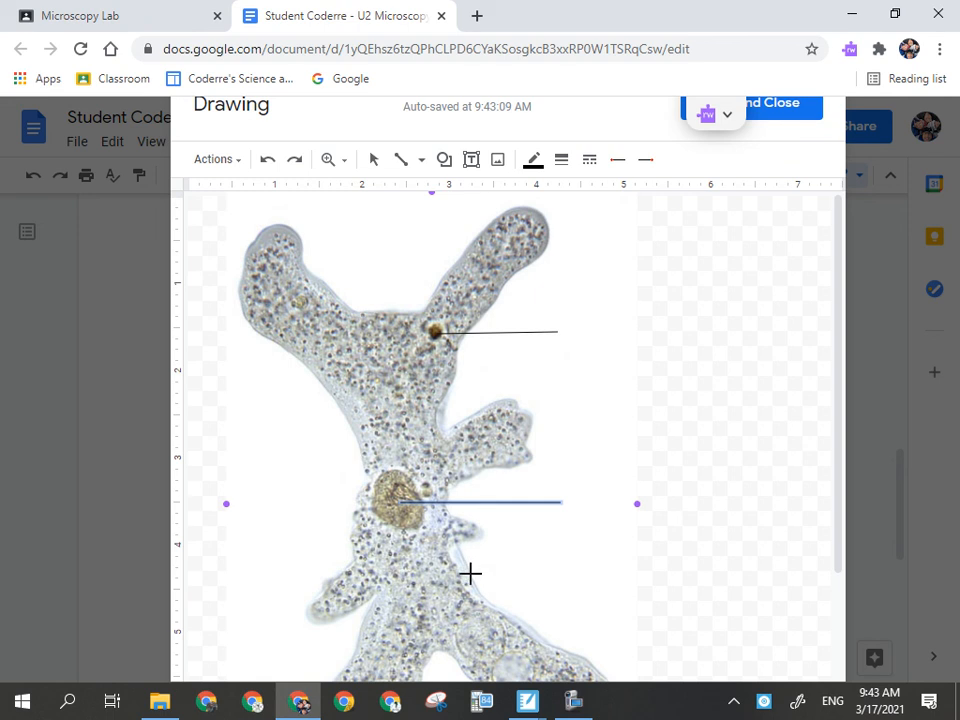
left_click_drag(469, 573, 561, 575)
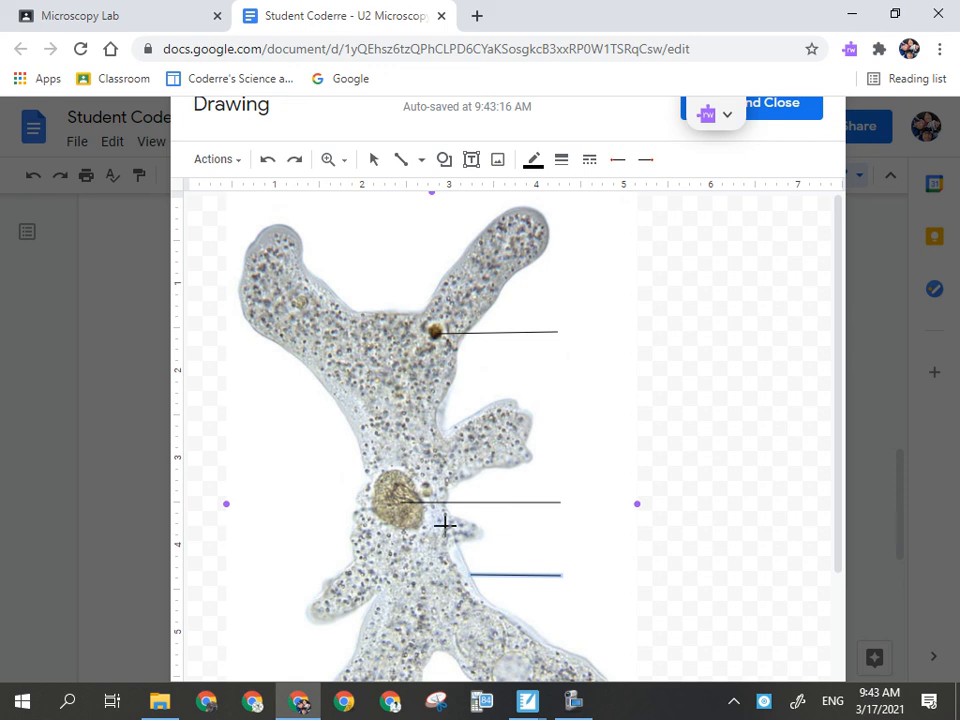
- Draw an angled leader line from a small vesicle that bends horizontally out to the right
left_click_drag(427, 487, 453, 461)
left_click(453, 461)
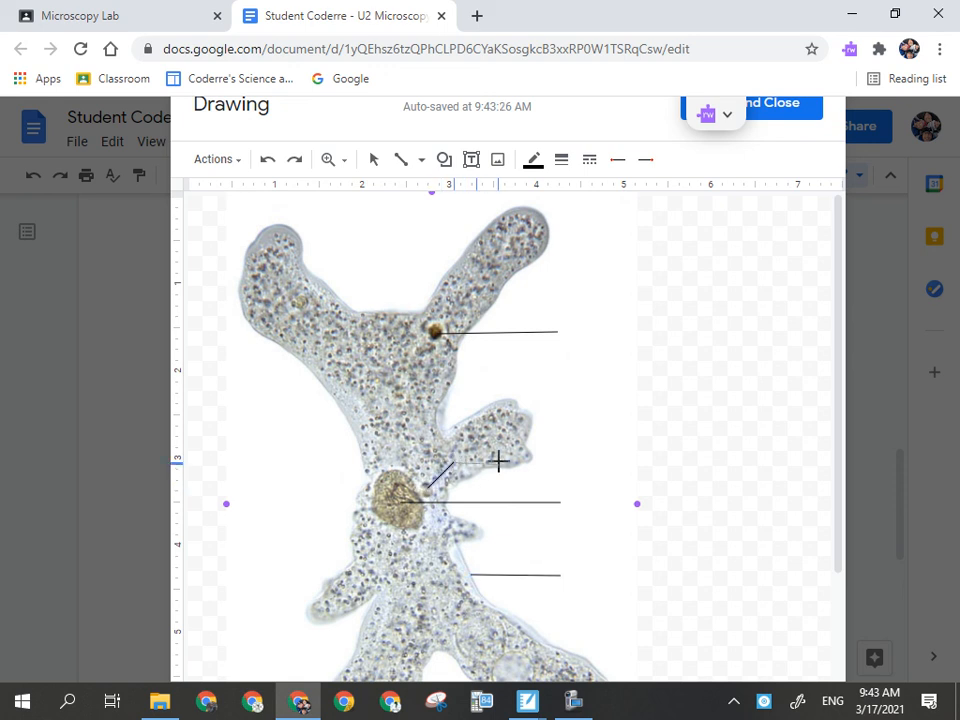
double_click(558, 461)
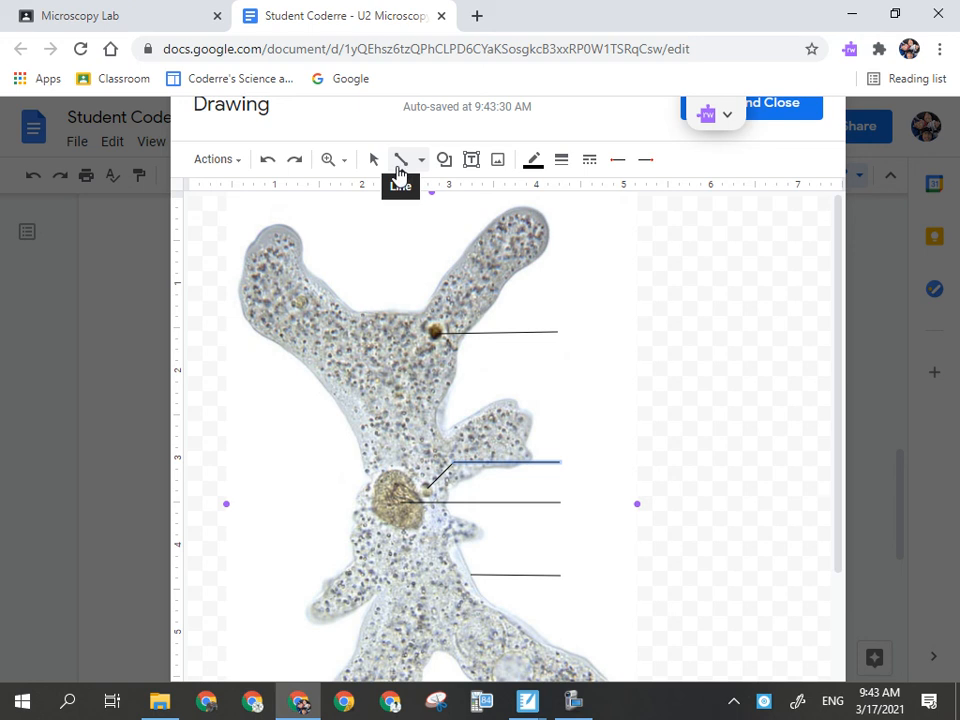
- Add a text box at the image's top-right corner containing the author's name, widened to fit one line
left_click(476, 165)
left_click_drag(557, 200, 628, 257)
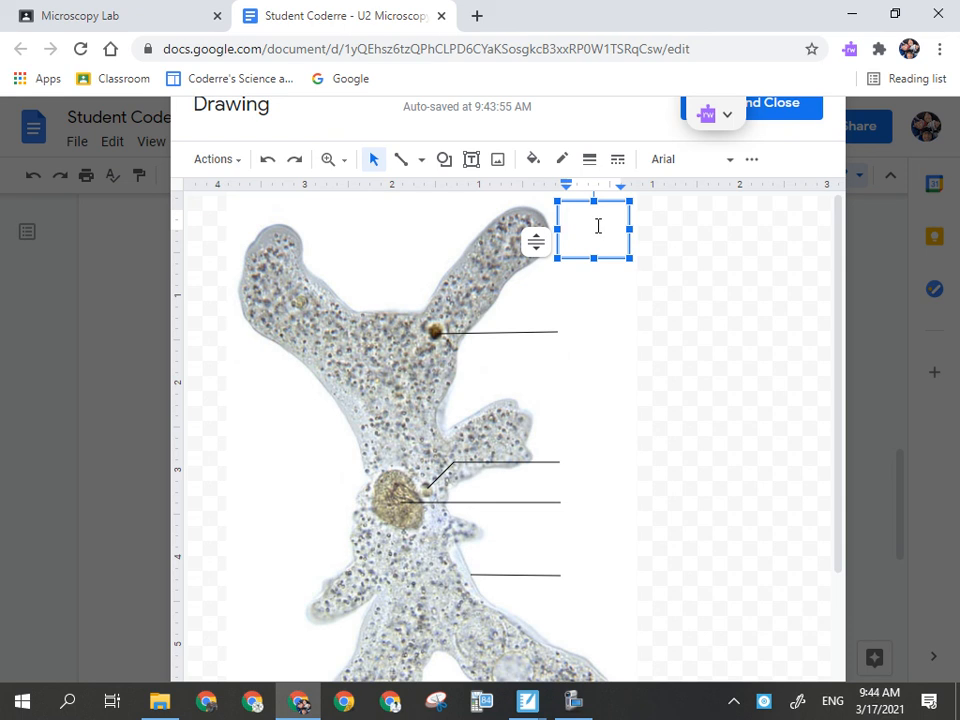
type("M")
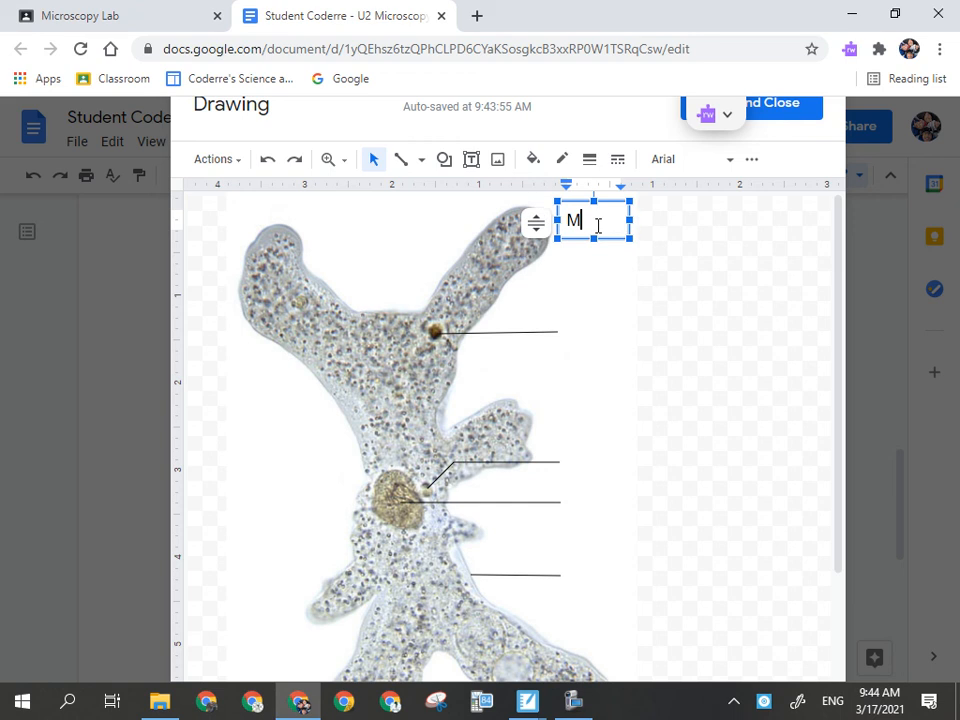
type("r. Coderre")
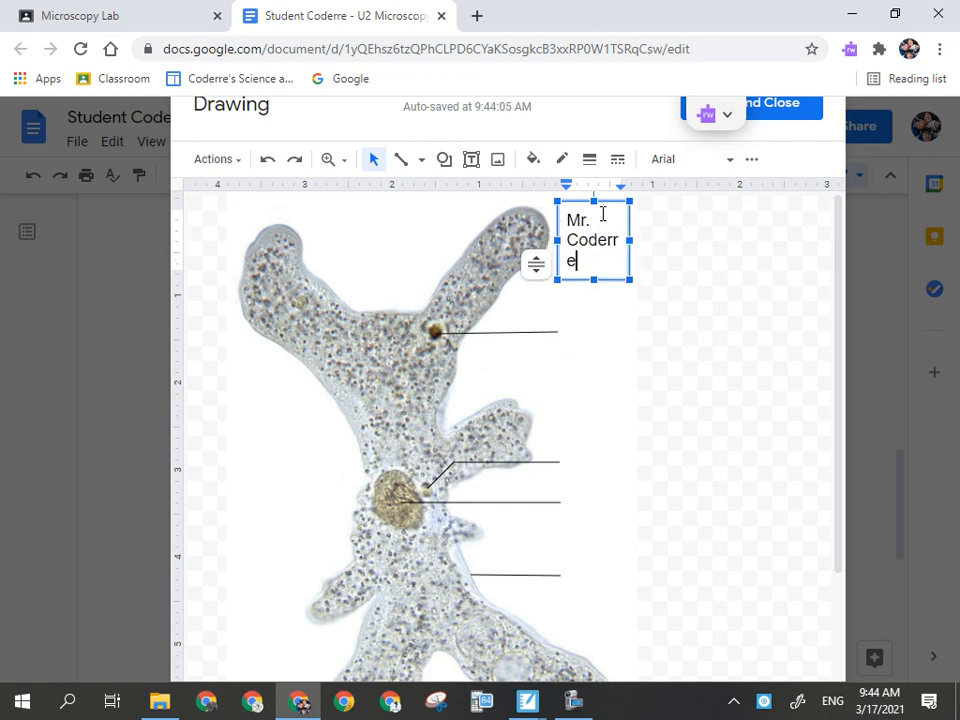
left_click_drag(556, 239, 535, 239)
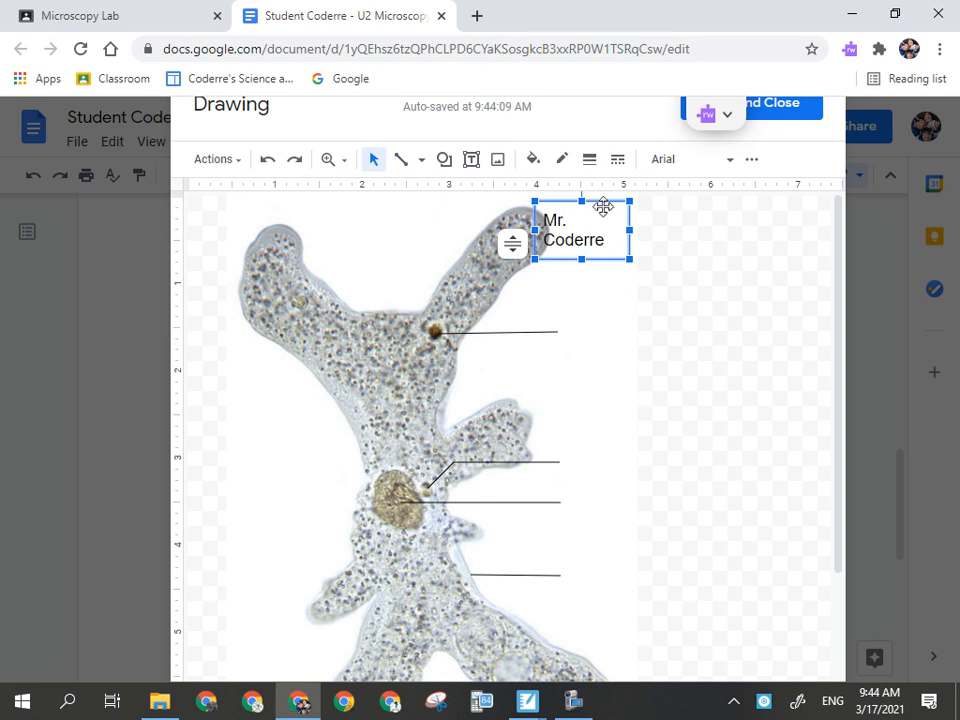
left_click_drag(606, 203, 688, 230)
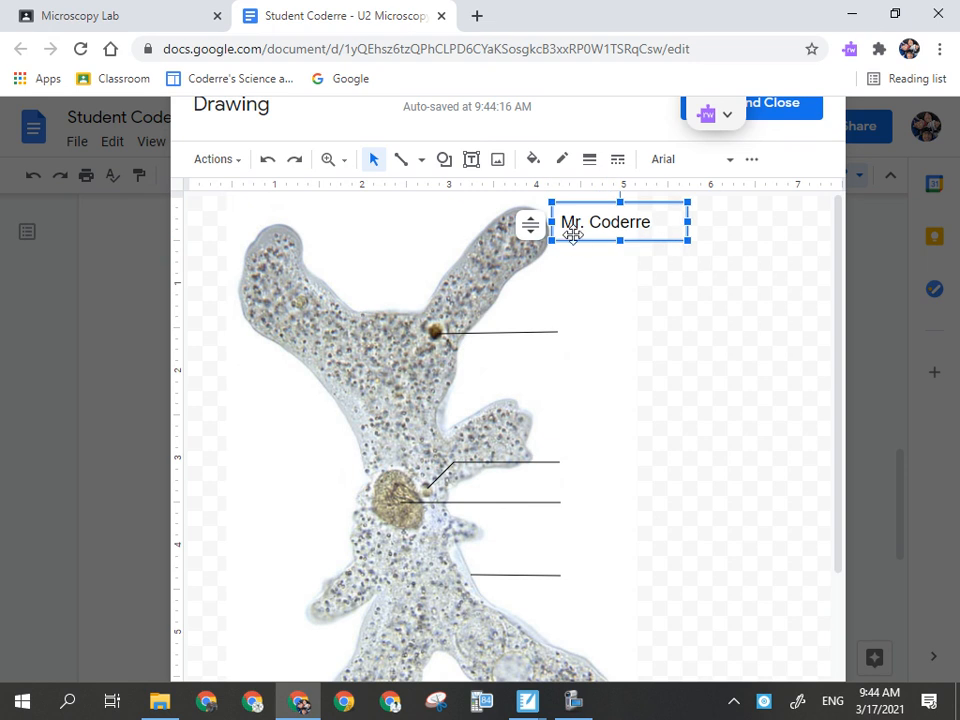
left_click_drag(551, 221, 542, 221)
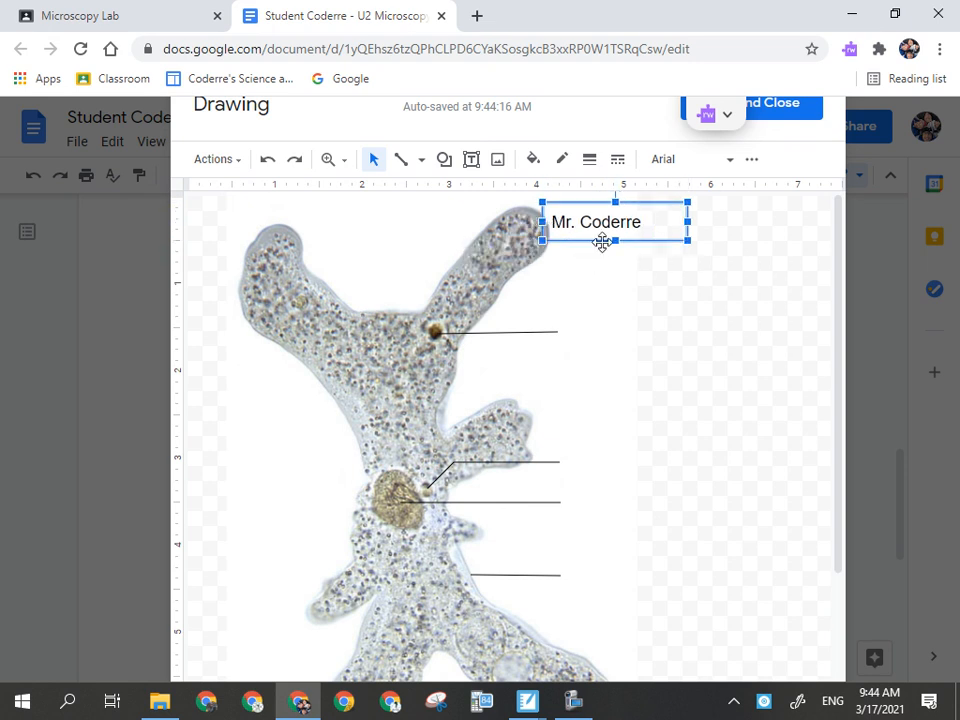
- Add a second line reading March 17 below the name in the text box
left_click(643, 226)
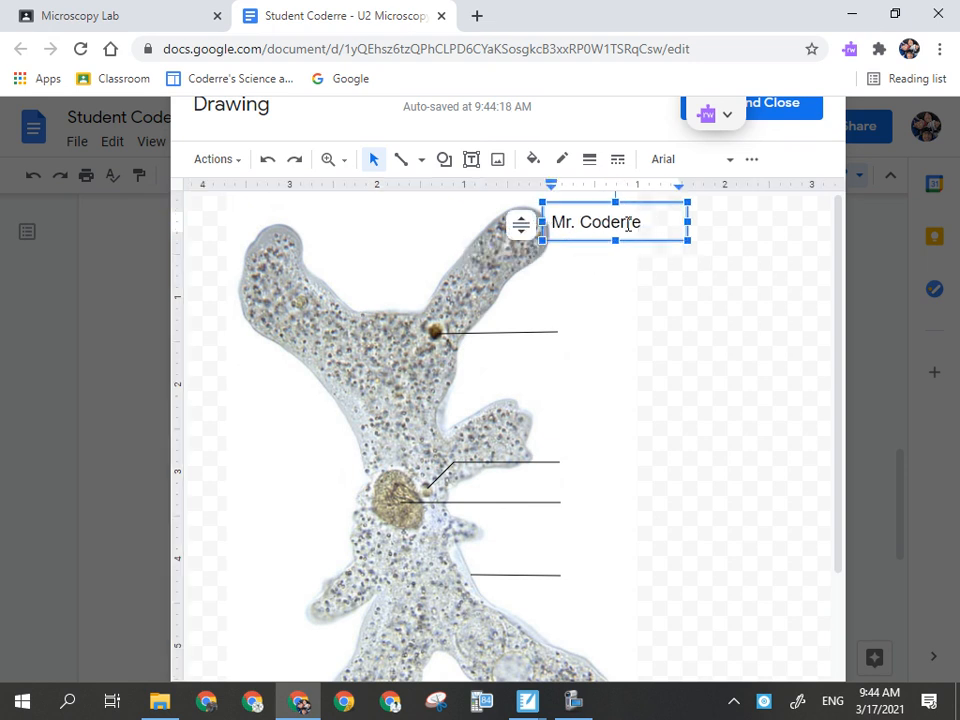
key("Return")
type("Mar")
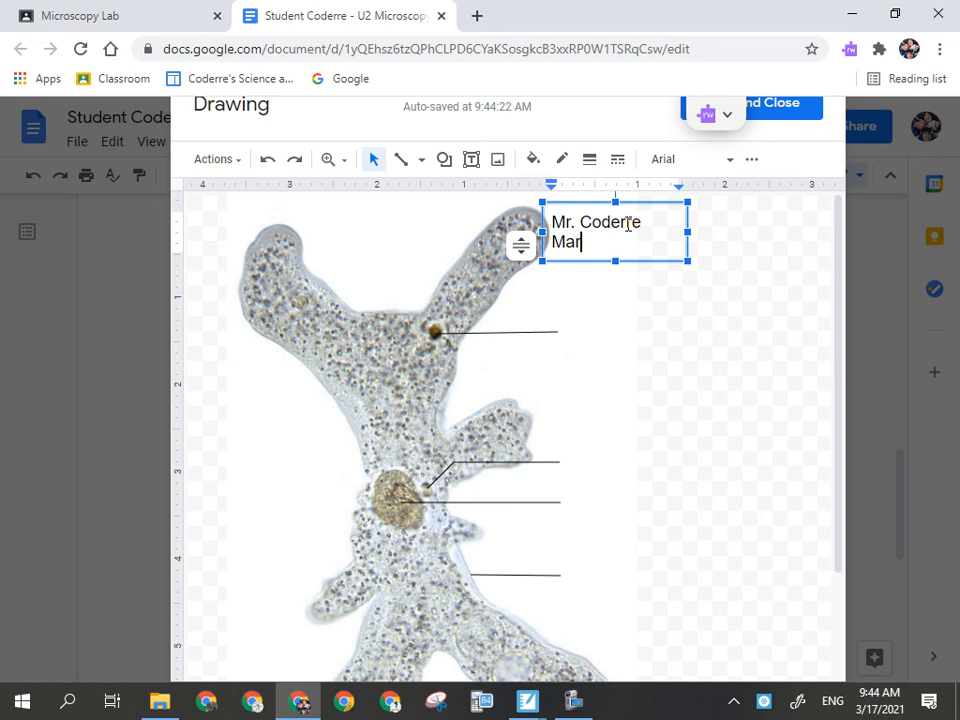
type("ch 17")
- Create a text box at the end of the top leader line labelled vacuole
left_click(471, 159)
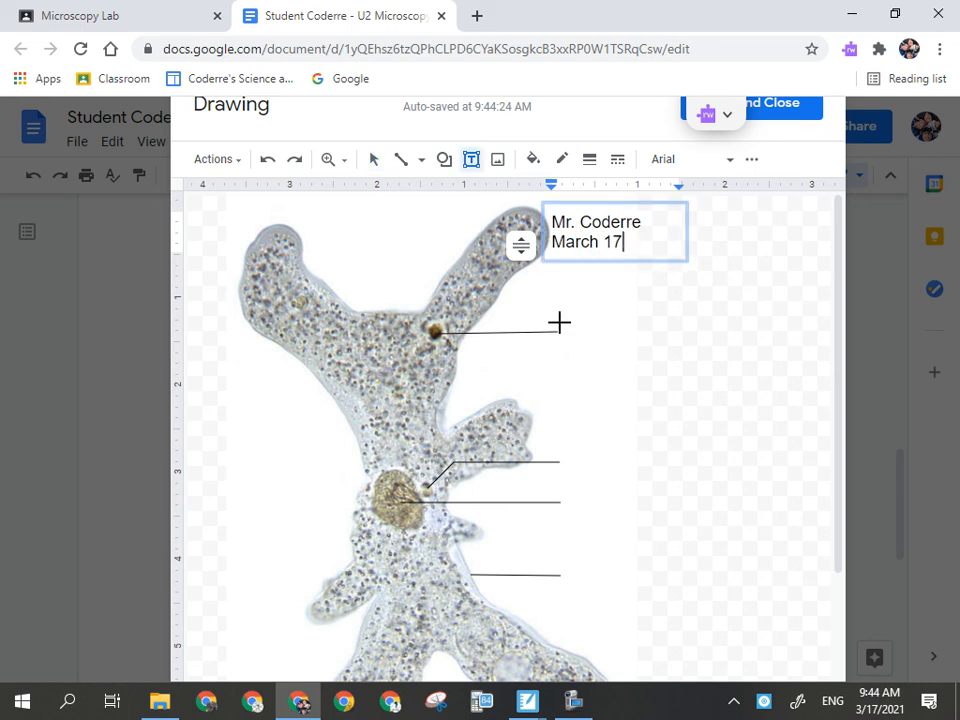
left_click_drag(559, 319, 632, 345)
type("vacuole")
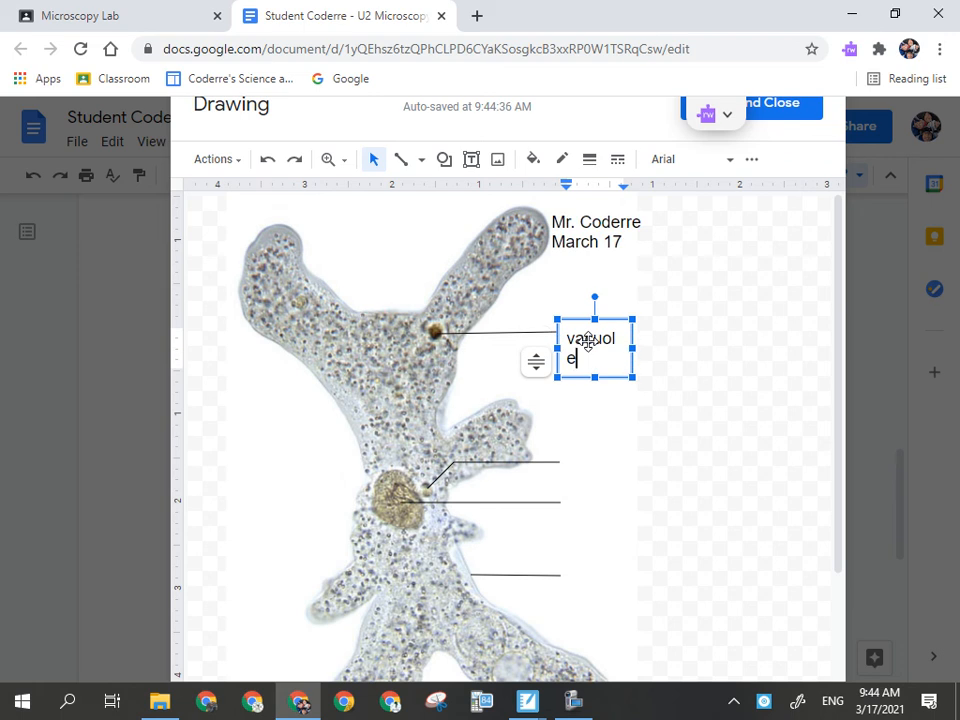